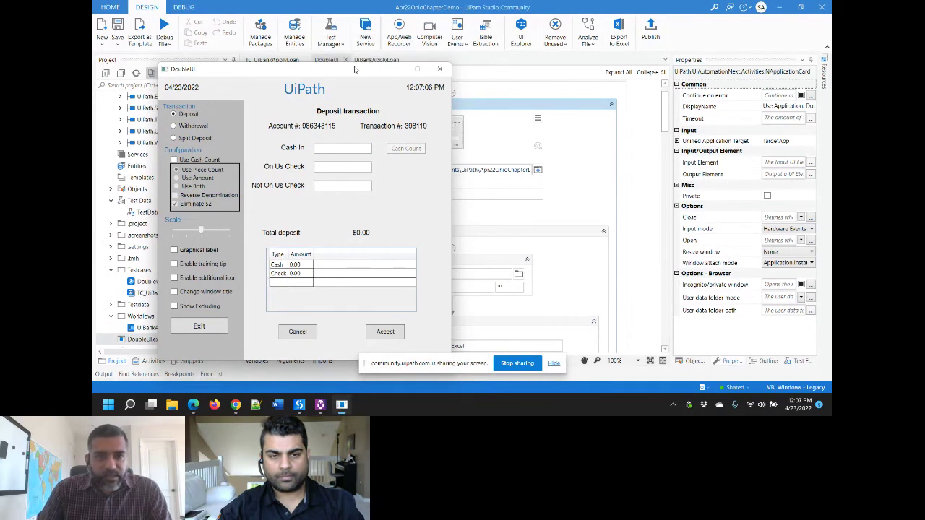
Step: Open the DoubleUI workbook from the Apr22OhioChapterDemo project's Testdata folder in Excel and decline the Dropbox integration offer
{"action": "left_click_drag", "start_coordinate": [355, 69], "coordinate": [515, 54]}
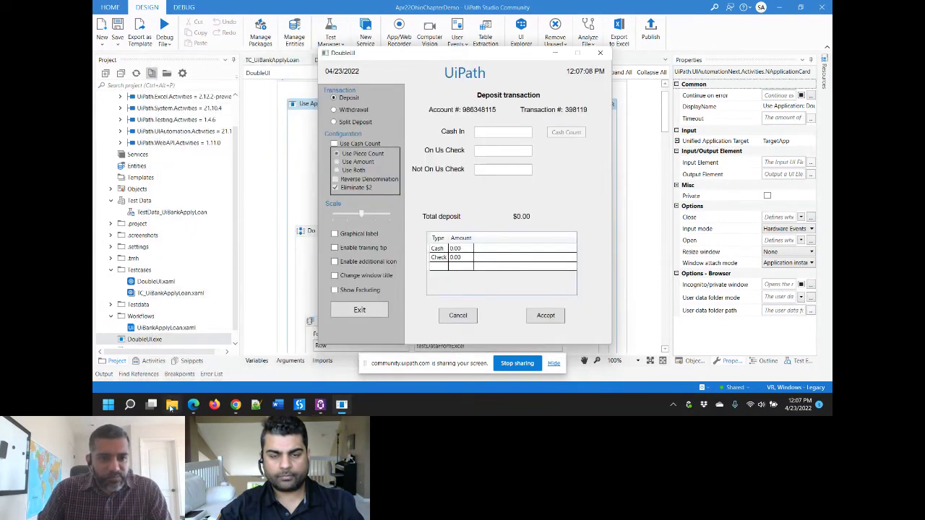
{"action": "right_click", "coordinate": [171, 407]}
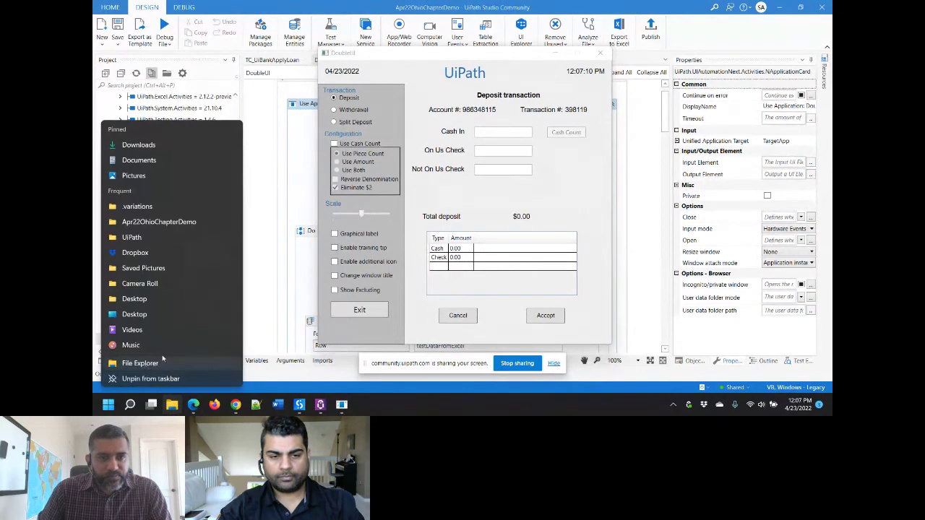
{"action": "left_click", "coordinate": [160, 362]}
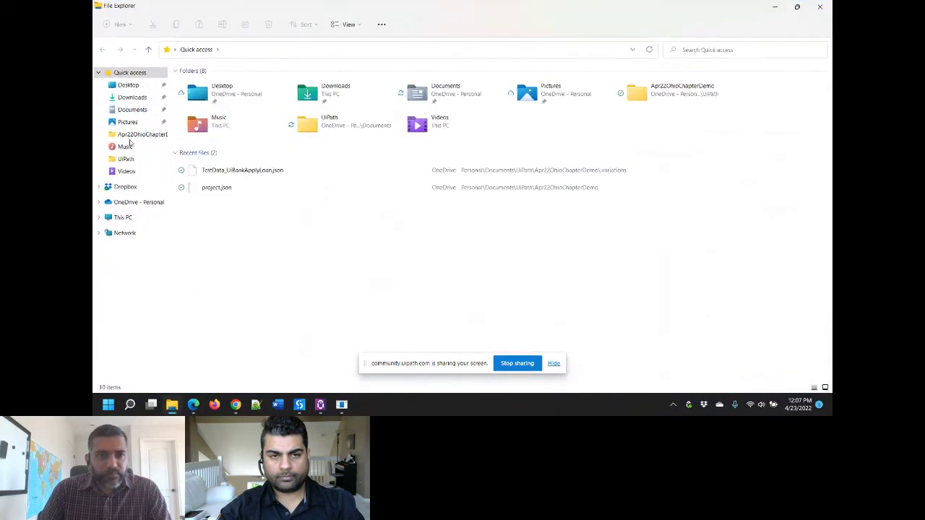
{"action": "left_click", "coordinate": [135, 135]}
{"action": "left_click", "coordinate": [198, 243]}
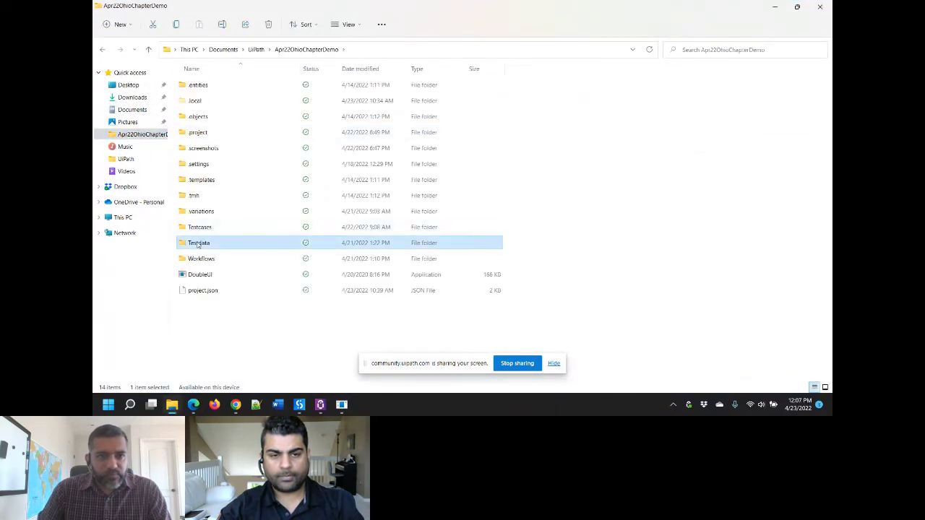
{"action": "double_click", "coordinate": [198, 243]}
{"action": "double_click", "coordinate": [200, 86]}
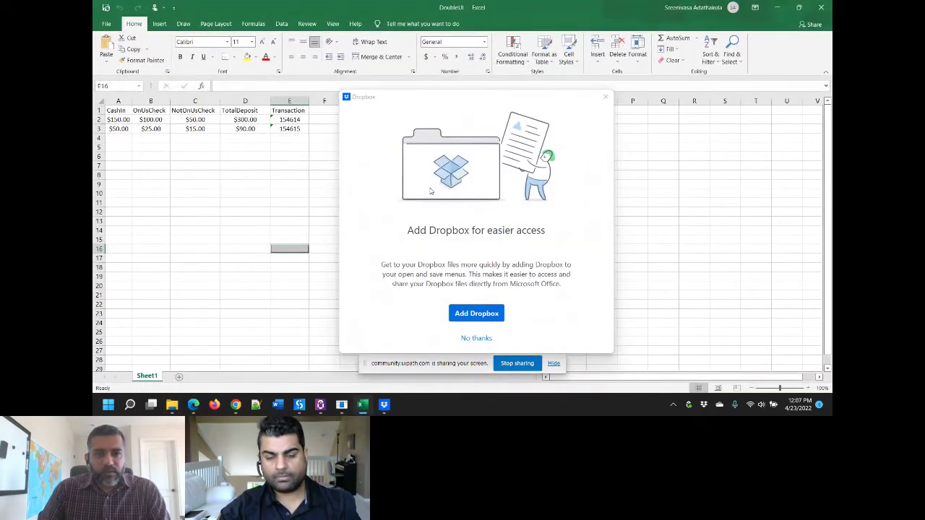
{"action": "left_click", "coordinate": [475, 339]}
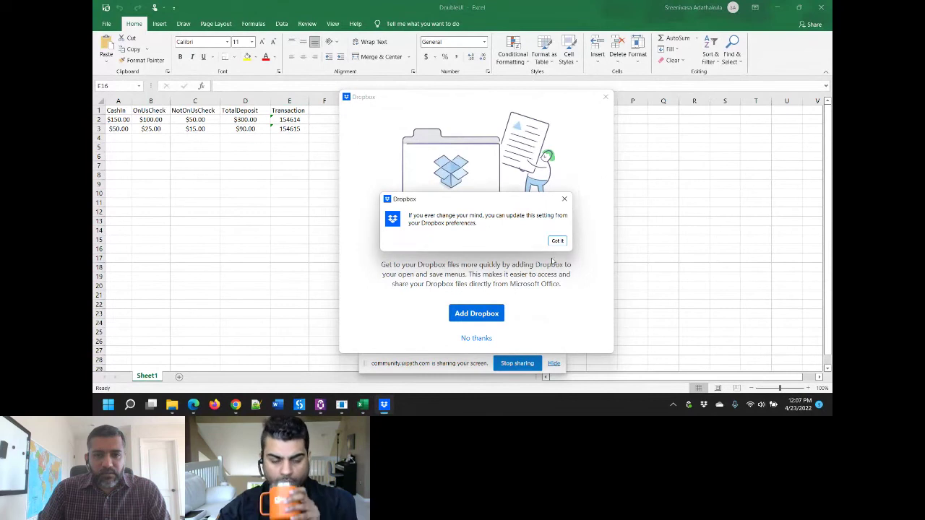
{"action": "left_click", "coordinate": [557, 240]}
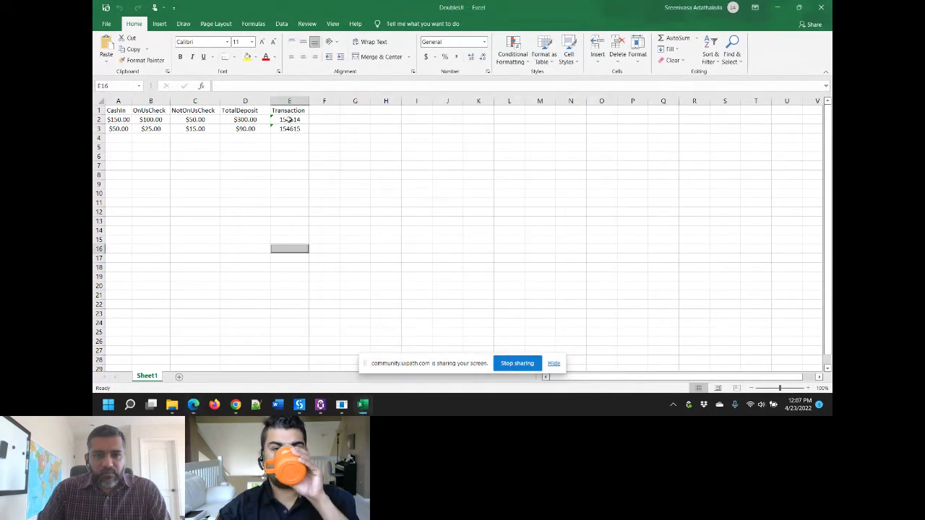
Step: Clear the Transaction values in E2:E3 and bring the DoubleUI deposit form to the front
{"action": "left_click_drag", "start_coordinate": [289, 119], "coordinate": [289, 128]}
{"action": "key", "text": "Delete"}
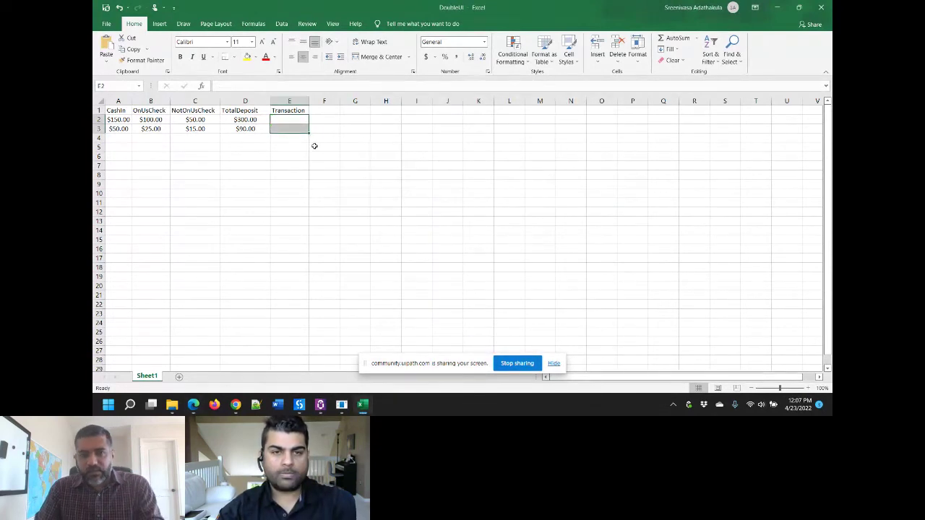
{"action": "left_click", "coordinate": [342, 408]}
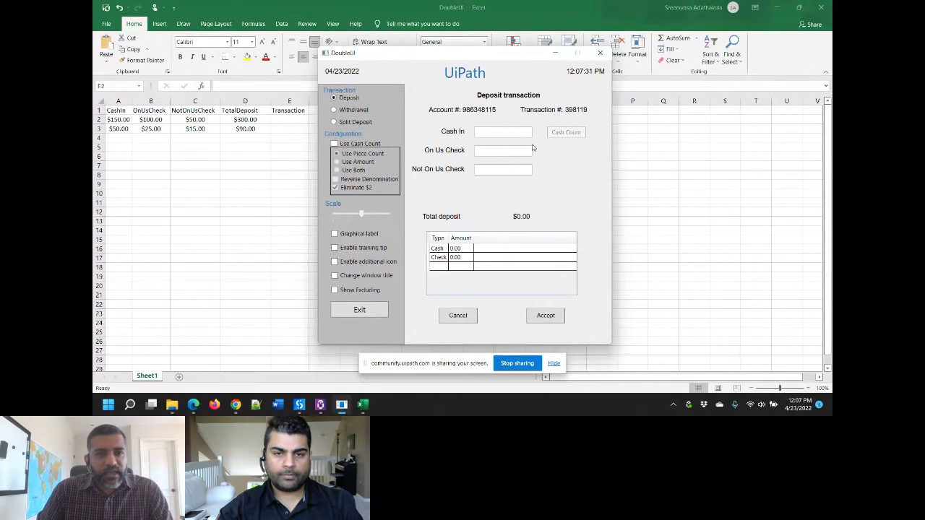
{"action": "left_click", "coordinate": [483, 152]}
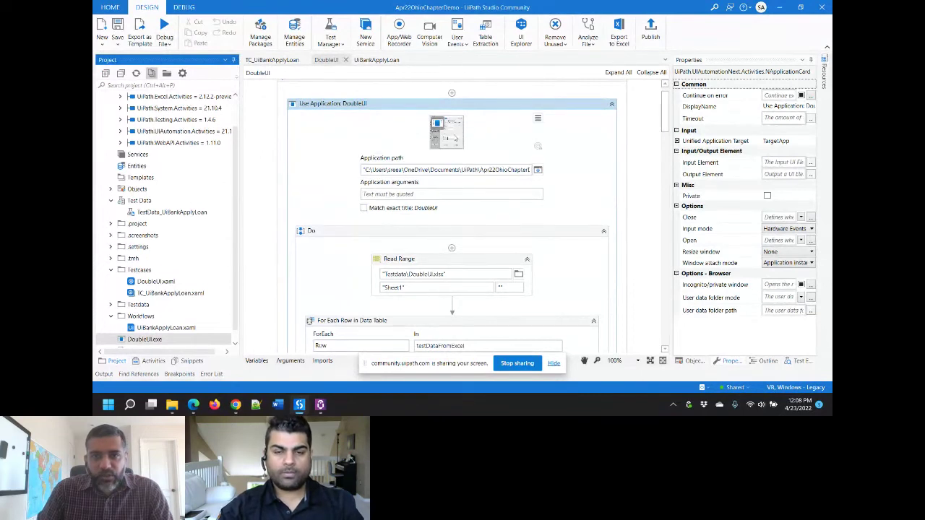
Step: Run the DoubleUI test case file in UiPath Studio through accepting the last deposit and exiting the DoubleUI form
{"action": "left_click_drag", "start_coordinate": [665, 125], "coordinate": [665, 148]}
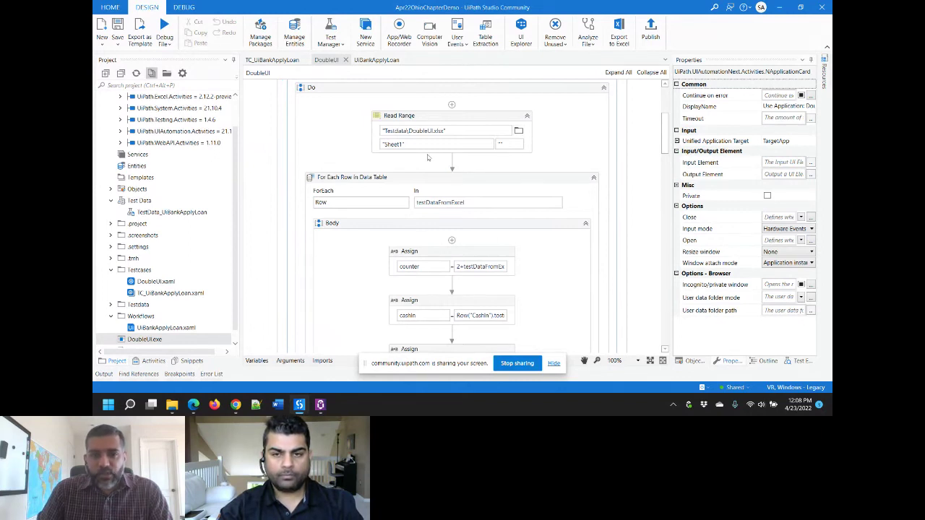
{"action": "scroll", "coordinate": [427, 158], "scroll_direction": "down", "scroll_amount": 2}
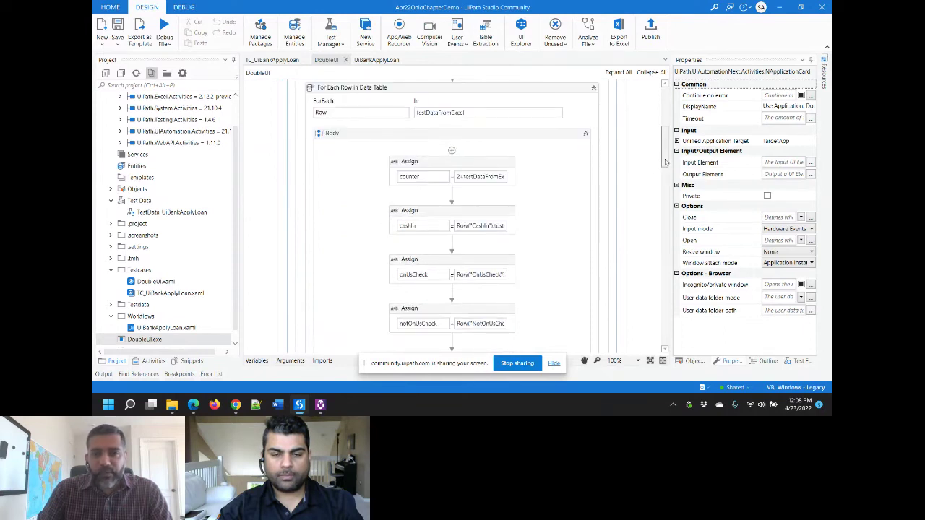
{"action": "left_click_drag", "start_coordinate": [666, 162], "coordinate": [665, 94]}
{"action": "left_click", "coordinate": [165, 43]}
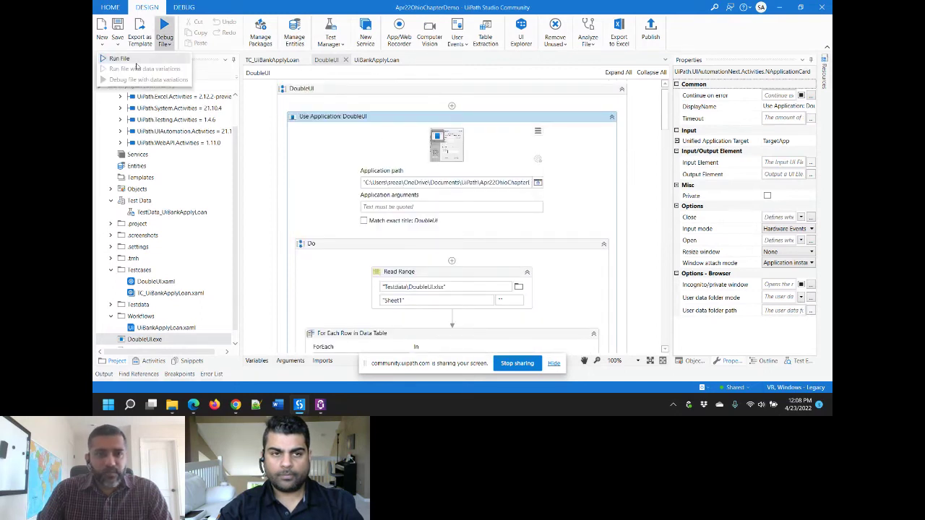
{"action": "left_click", "coordinate": [138, 60]}
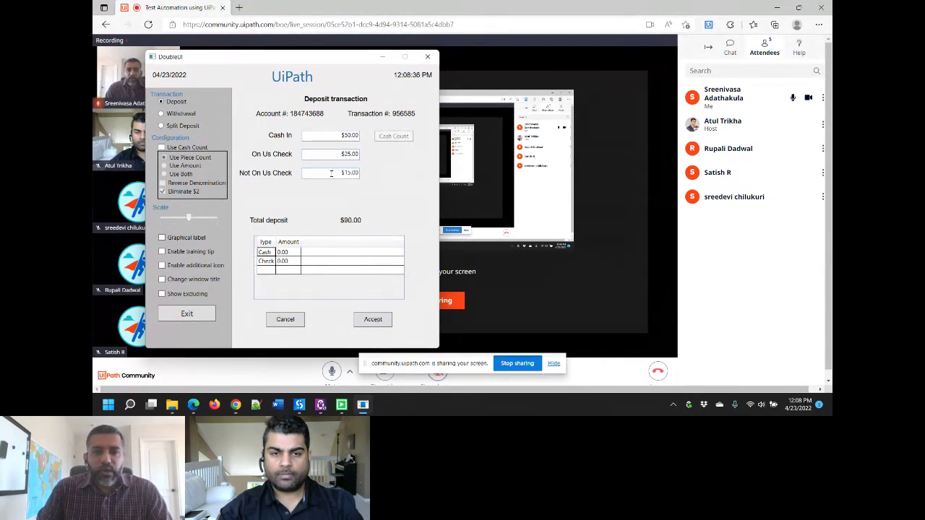
{"action": "left_click", "coordinate": [373, 319]}
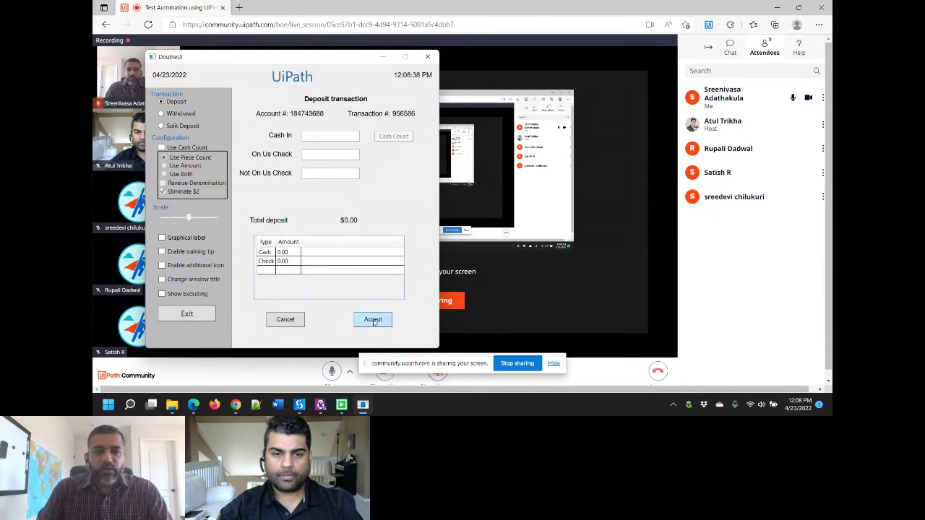
{"action": "left_click", "coordinate": [187, 315]}
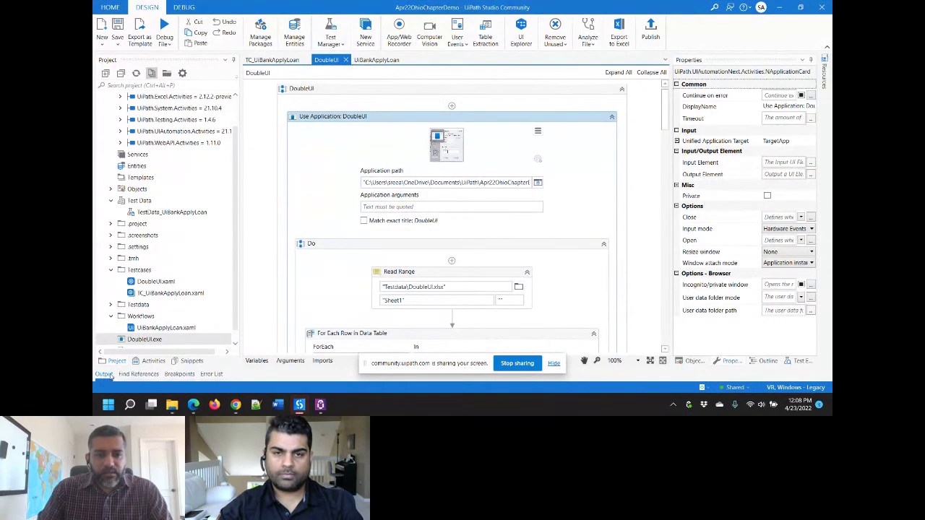
Step: Check the run's output log and the Transaction column in the DoubleUI workbook, and return to UiPath Studio
{"action": "left_click", "coordinate": [104, 375]}
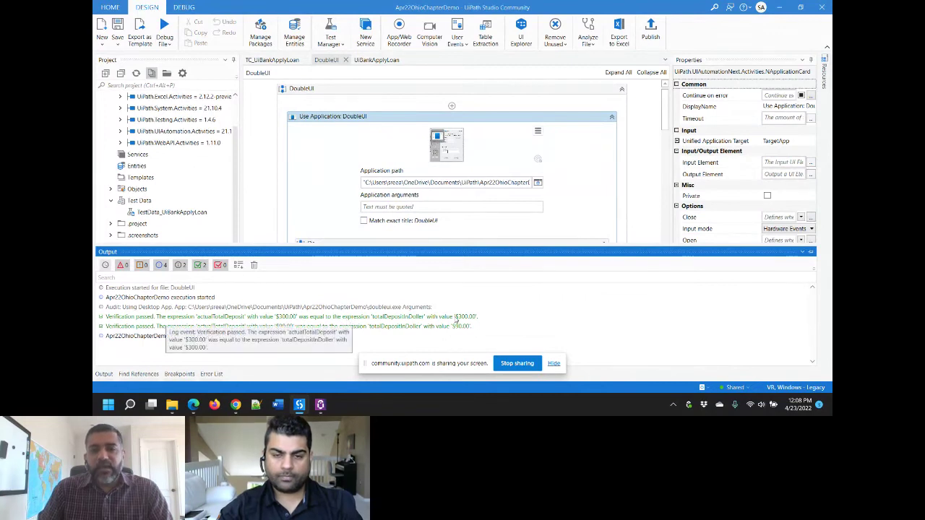
{"action": "left_click", "coordinate": [172, 405]}
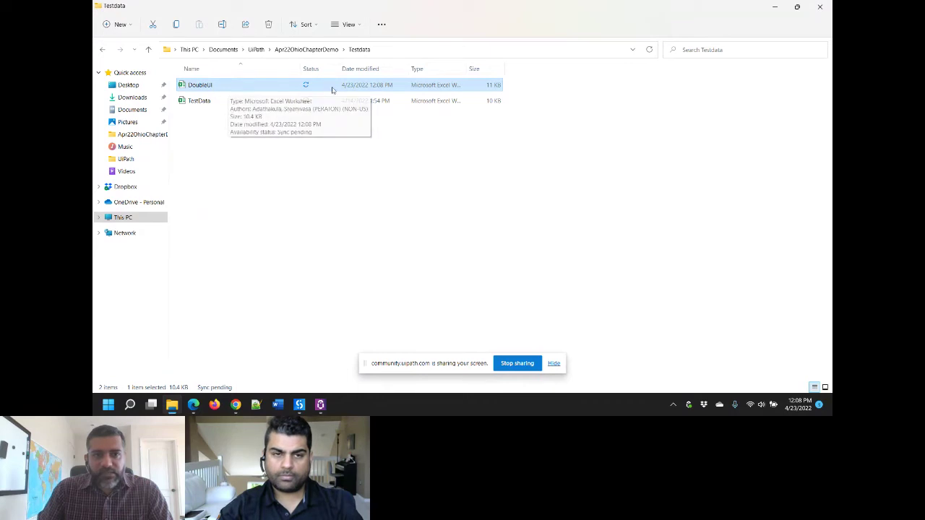
{"action": "double_click", "coordinate": [217, 87]}
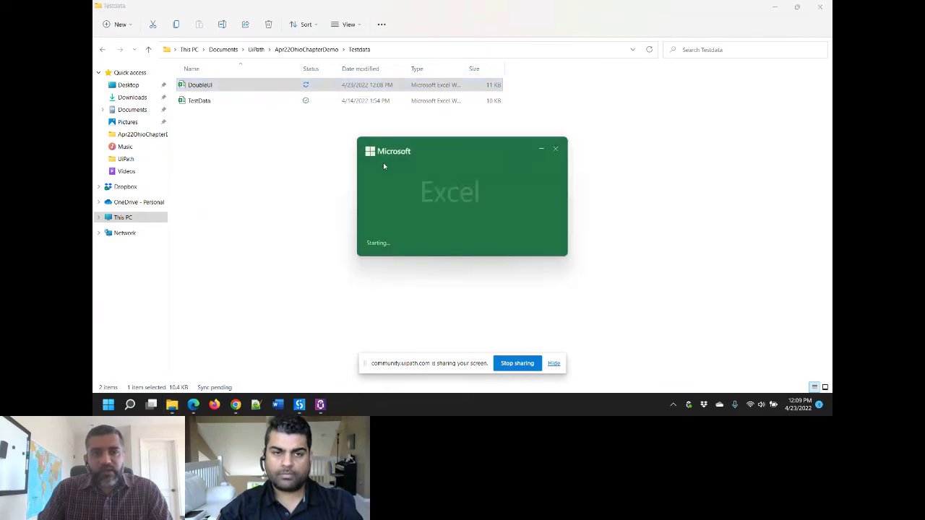
{"action": "left_click", "coordinate": [299, 121]}
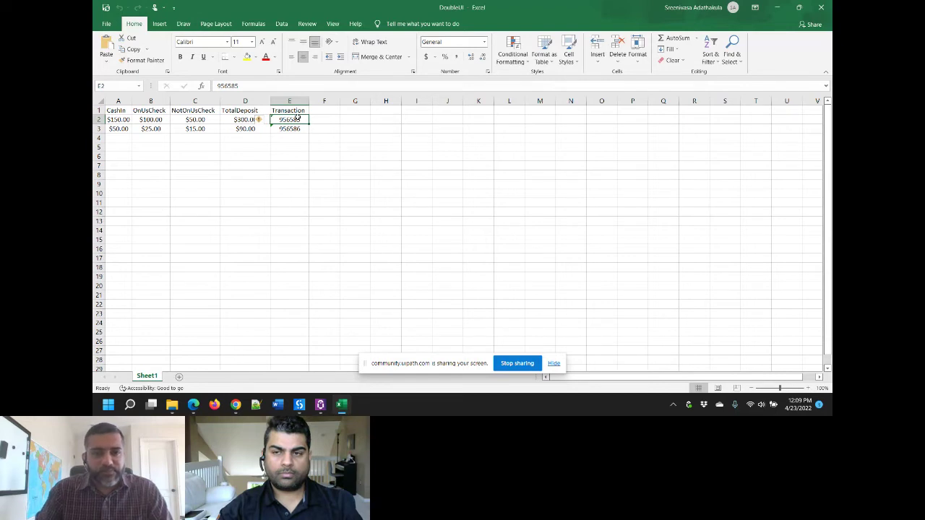
{"action": "key", "text": "alt+F4"}
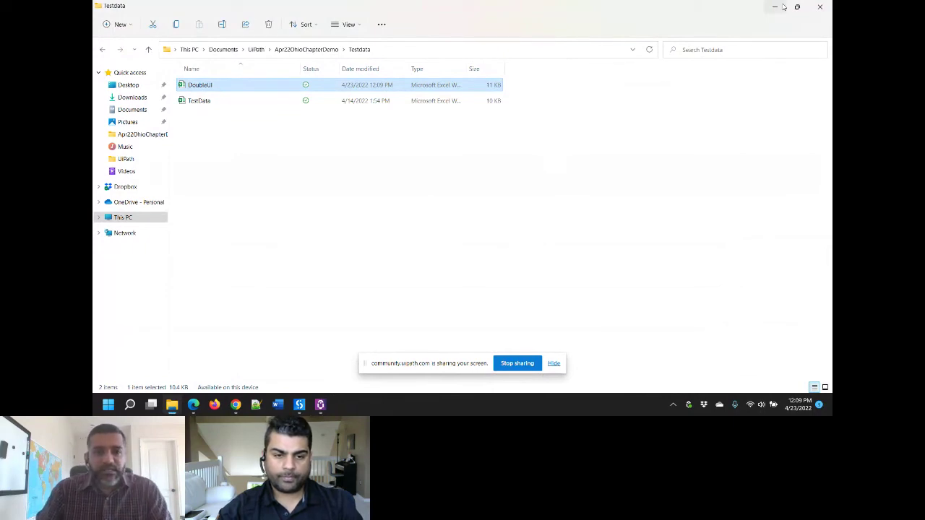
{"action": "left_click", "coordinate": [783, 6]}
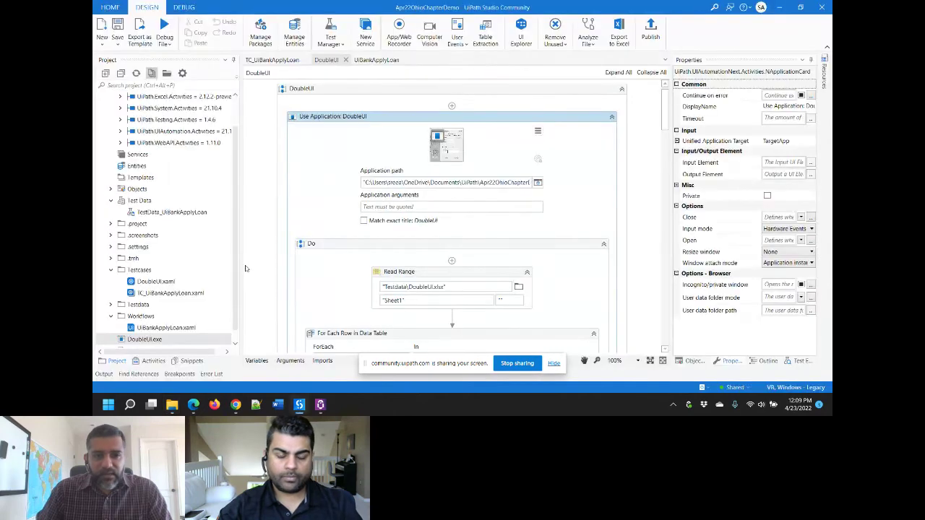
Step: Switch to UiPath Orchestrator in Chrome and show the Shared folder's test cases
{"action": "scroll", "coordinate": [237, 287], "scroll_direction": "down", "scroll_amount": 1}
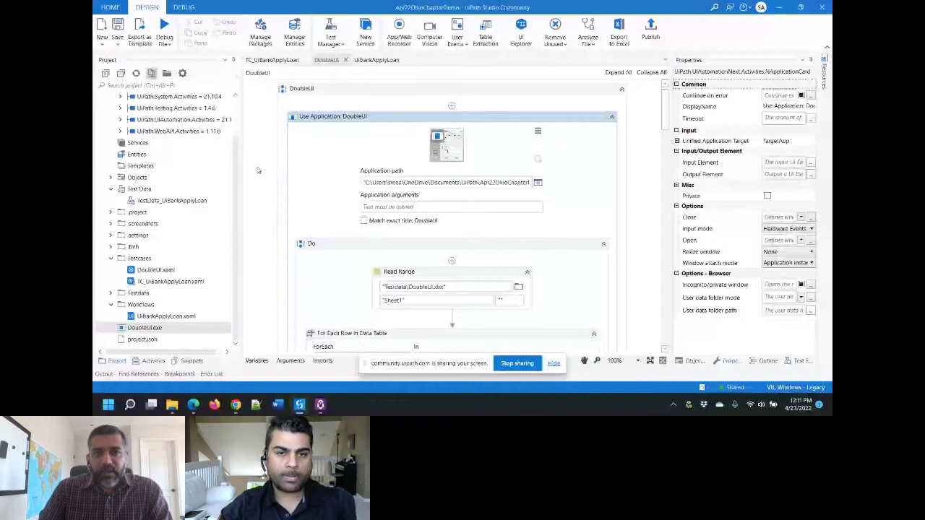
{"action": "key", "text": "alt+Tab"}
{"action": "left_click", "coordinate": [267, 8]}
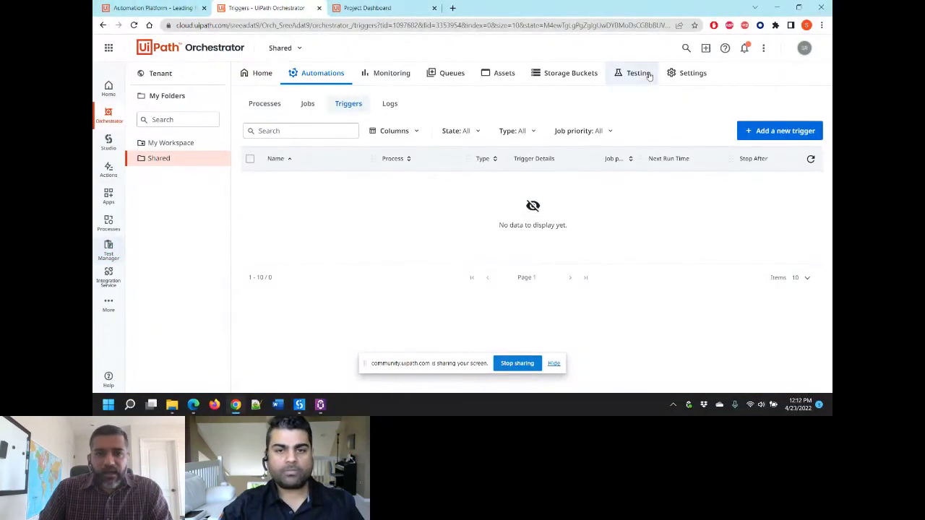
{"action": "left_click", "coordinate": [636, 73]}
{"action": "left_click", "coordinate": [315, 104]}
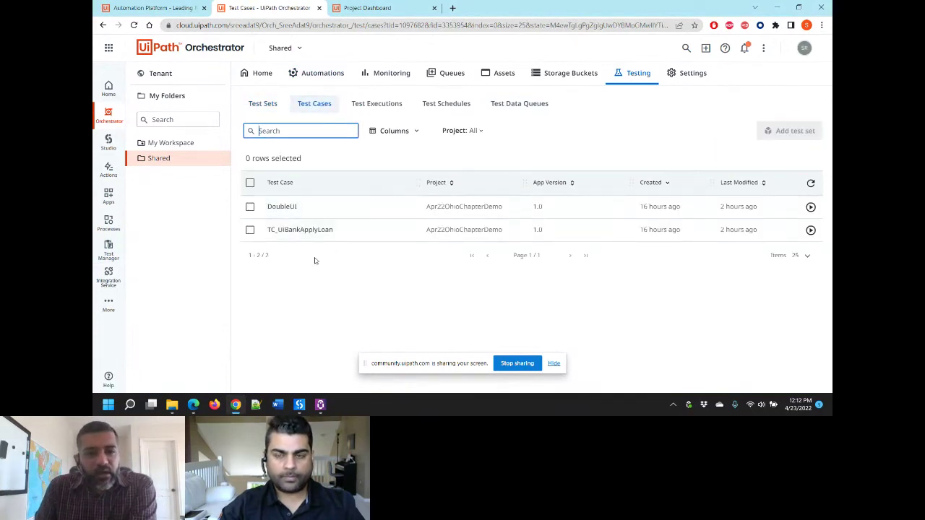
Step: Look through the Shared folder's test sets and test schedules, and return to its test cases
{"action": "left_click", "coordinate": [262, 105]}
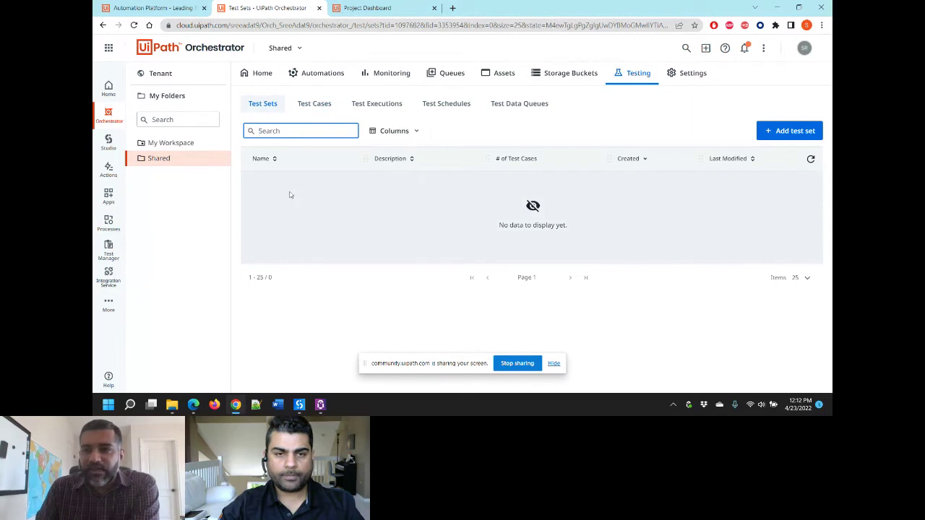
{"action": "left_click", "coordinate": [310, 106]}
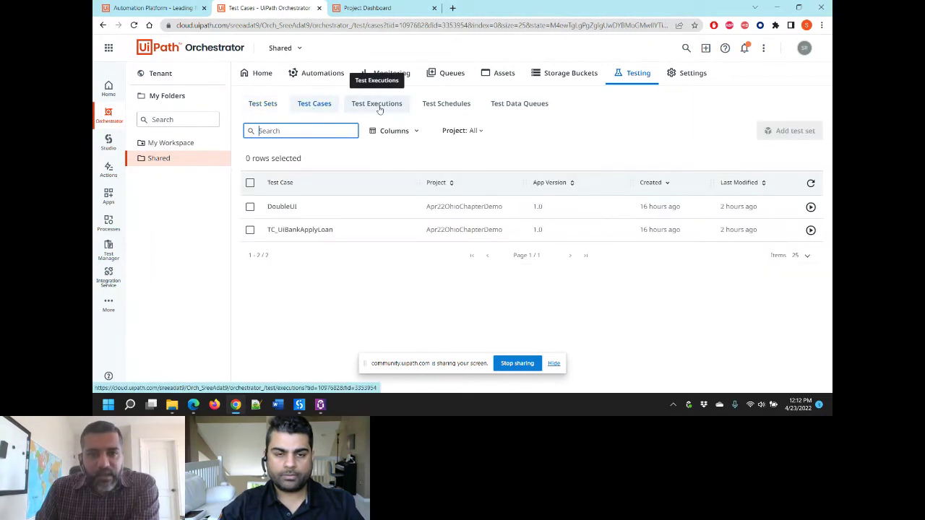
{"action": "left_click", "coordinate": [439, 106]}
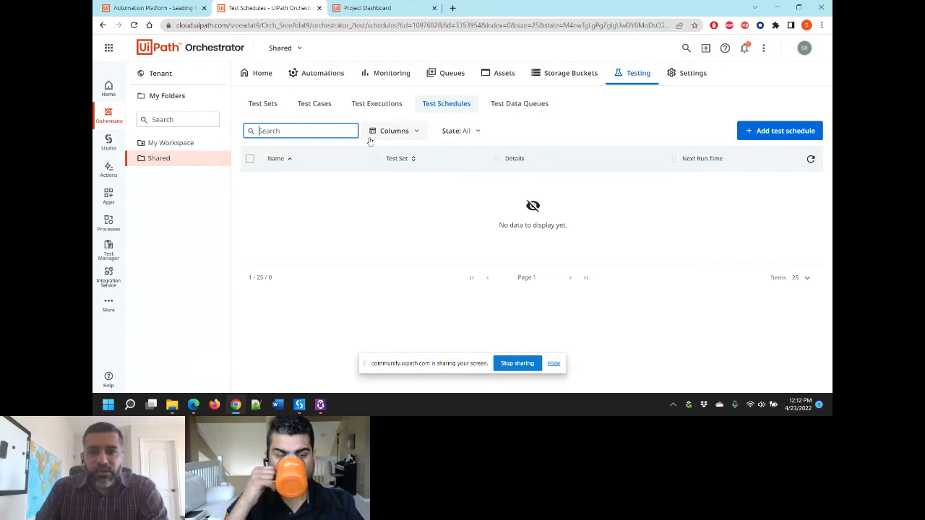
{"action": "left_click", "coordinate": [311, 106]}
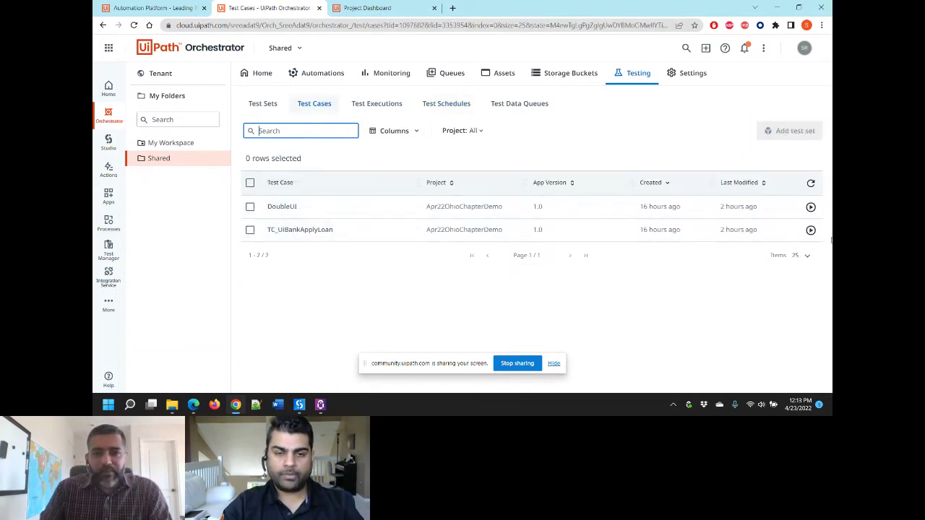
Step: Execute the TC_UiBankApplyLoan test case with Any User/Robot account and Any machine as the execution target
{"action": "left_click", "coordinate": [811, 231]}
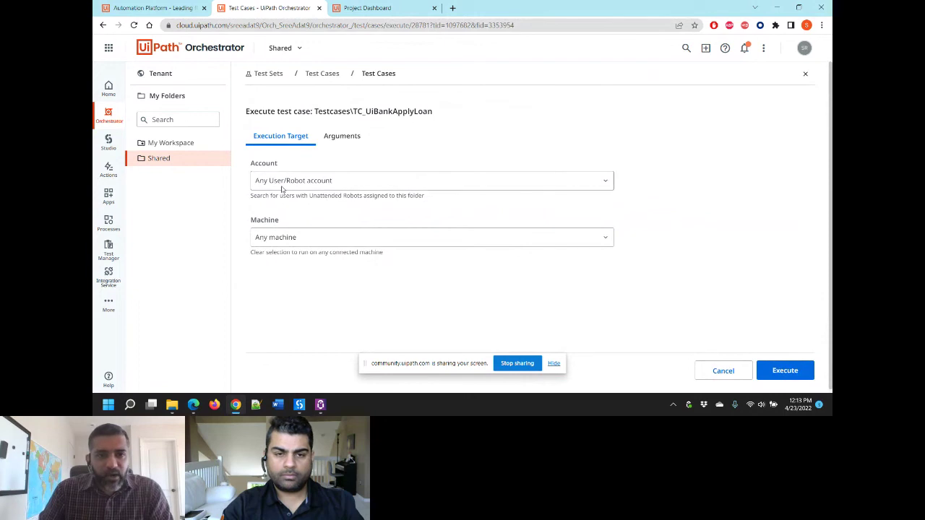
{"action": "left_click", "coordinate": [283, 182]}
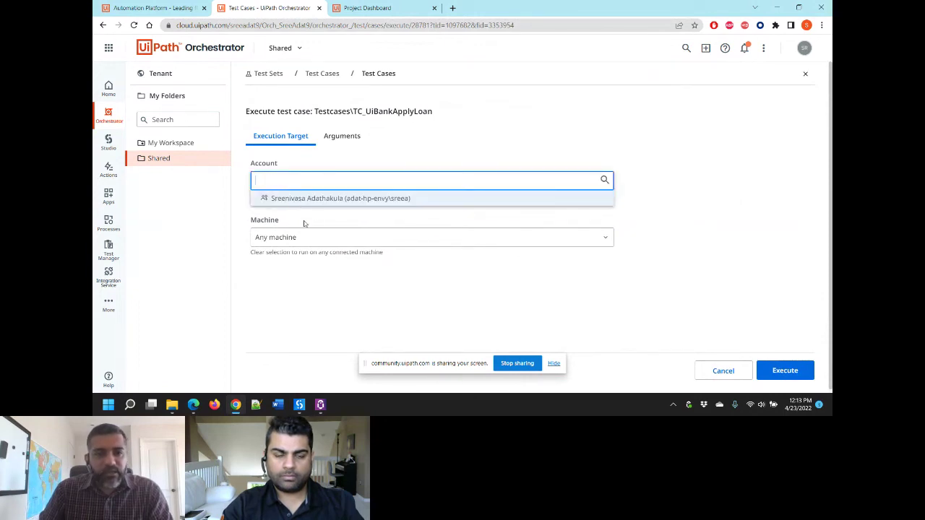
{"action": "left_click", "coordinate": [291, 222]}
{"action": "left_click", "coordinate": [290, 239]}
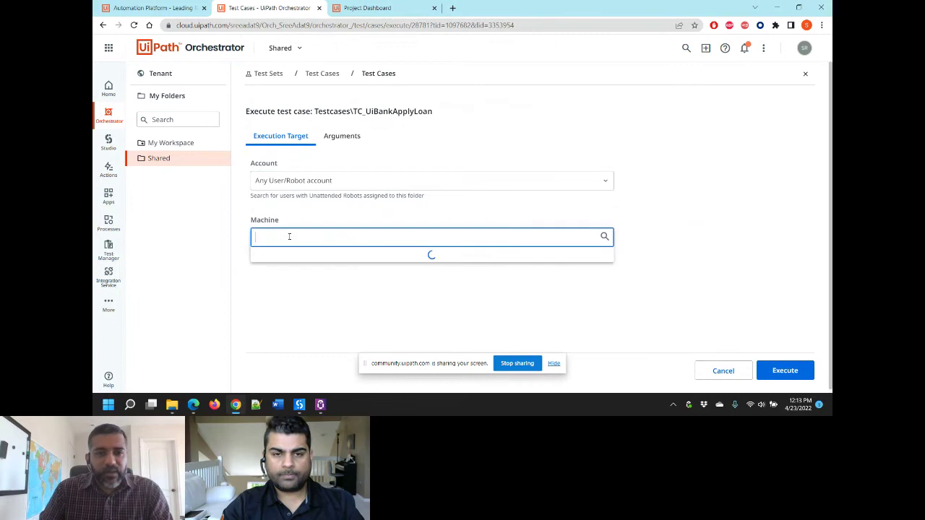
{"action": "left_click", "coordinate": [675, 228]}
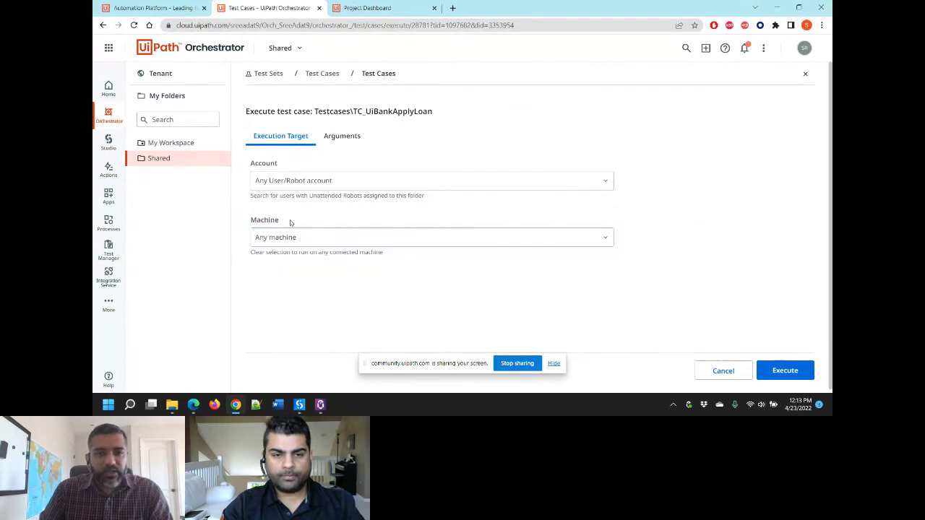
{"action": "left_click", "coordinate": [785, 375]}
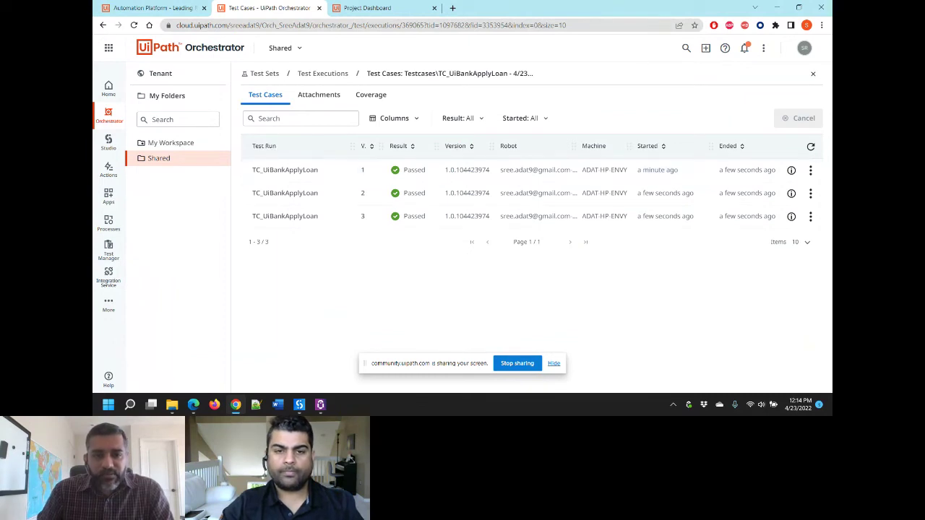
Step: Switch to UiPath Studio and examine the properties of the Verify Expression with Operator activity in TC_UiBankApplyLoan
{"action": "mouse_move", "coordinate": [300, 409]}
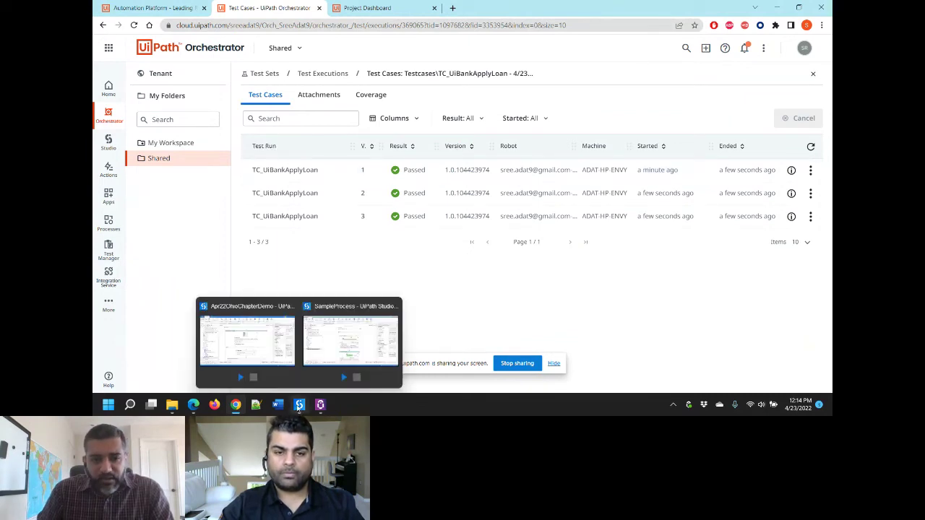
{"action": "left_click", "coordinate": [247, 339]}
{"action": "left_click", "coordinate": [282, 59]}
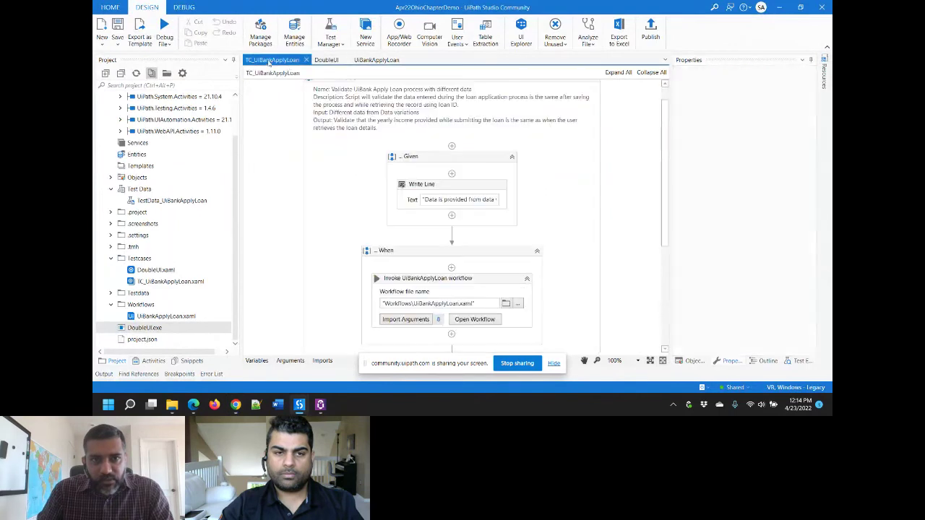
{"action": "scroll", "coordinate": [666, 268], "scroll_direction": "down", "scroll_amount": 5}
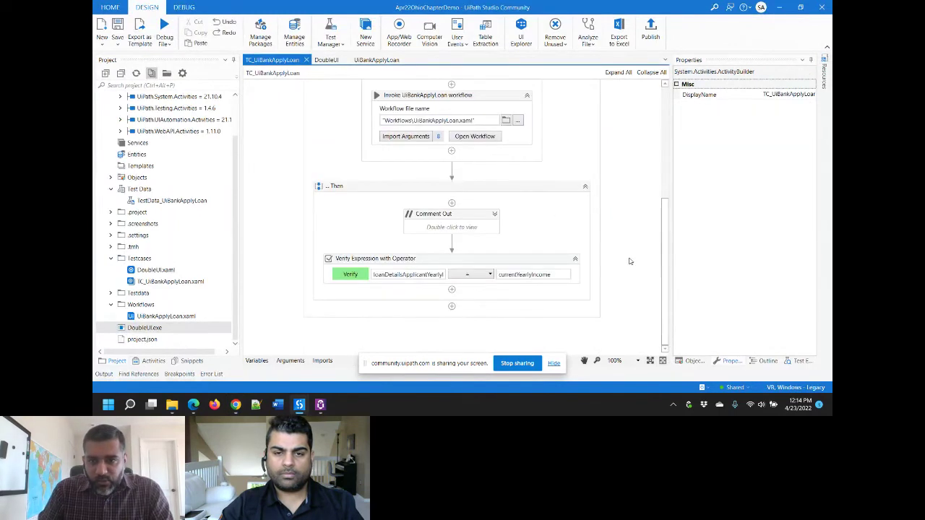
{"action": "left_click", "coordinate": [454, 264]}
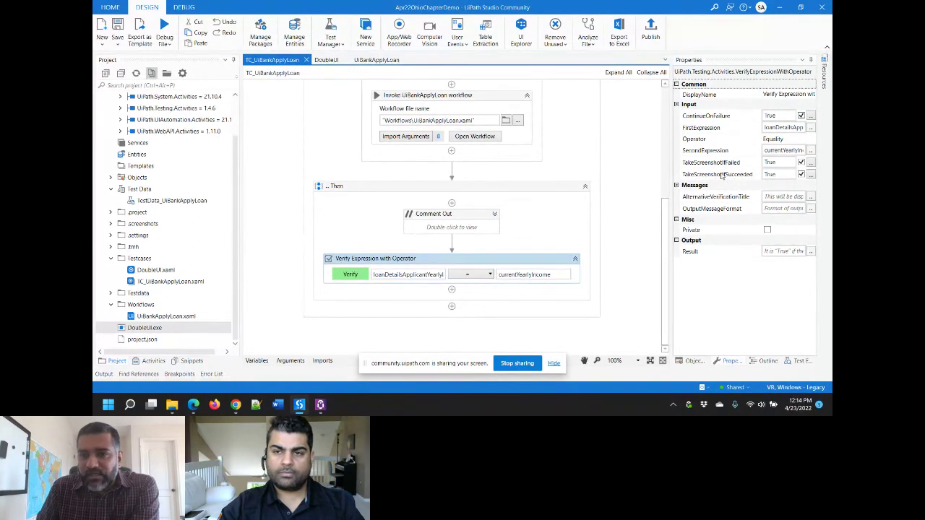
Step: Return to Orchestrator in Chrome and review the assertions of the first TC_UiBankApplyLoan data variation
{"action": "left_click", "coordinate": [236, 405]}
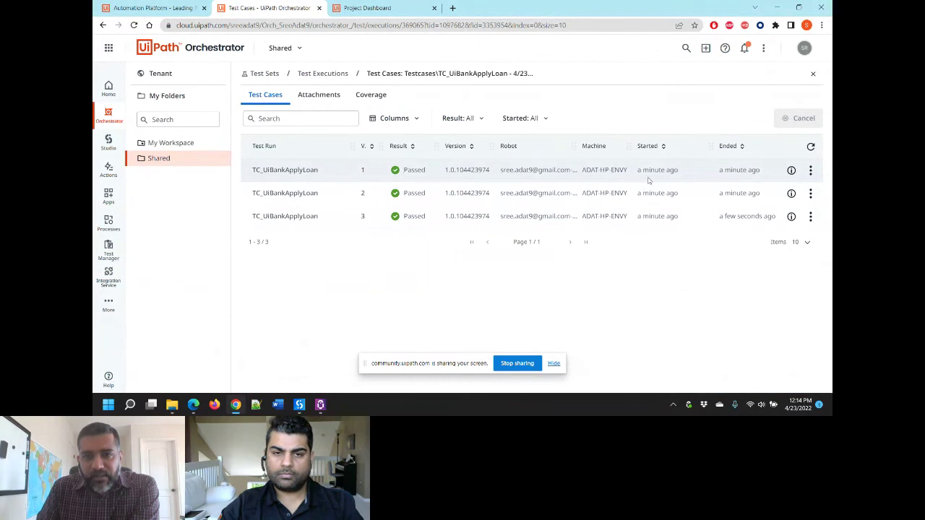
{"action": "left_click", "coordinate": [810, 170]}
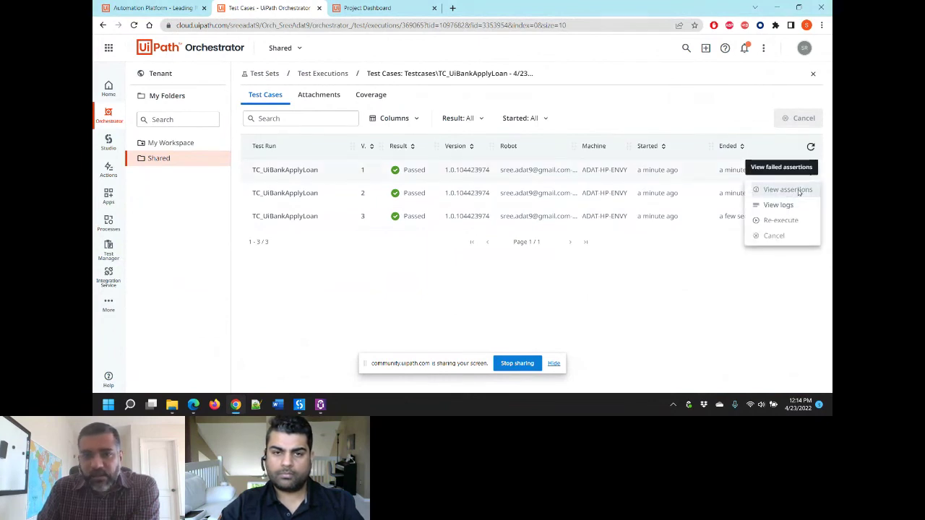
{"action": "left_click", "coordinate": [788, 190]}
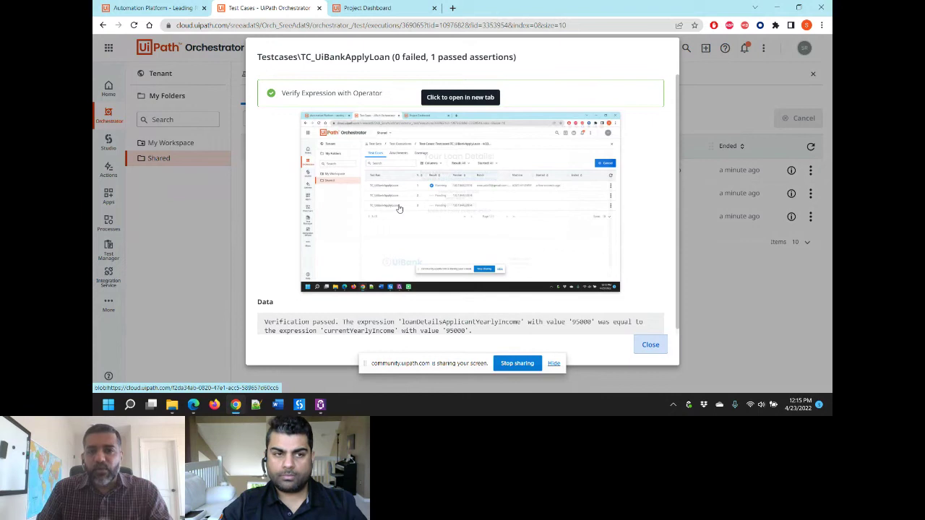
{"action": "left_click", "coordinate": [649, 346]}
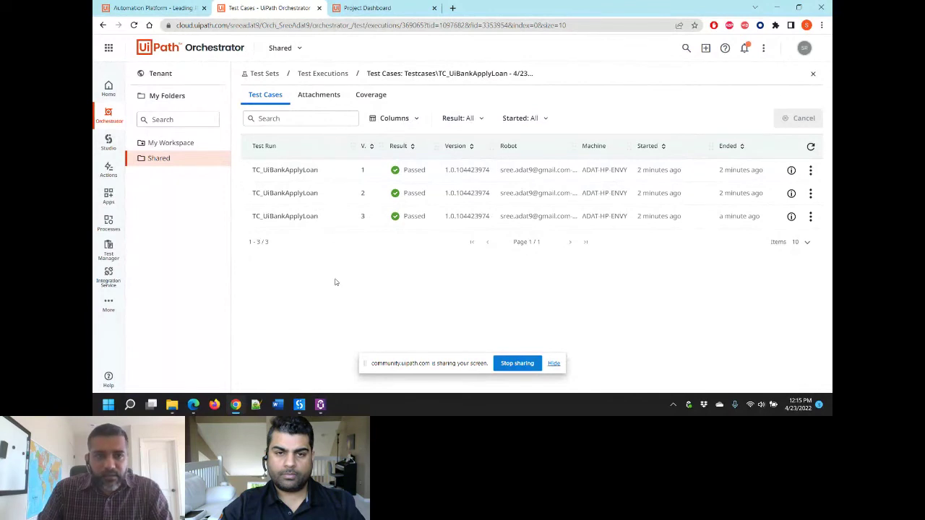
Step: Start a new test set named Columbus Chapter in the Shared folder using the Apr22OhioChapterDemo project
{"action": "left_click", "coordinate": [265, 73]}
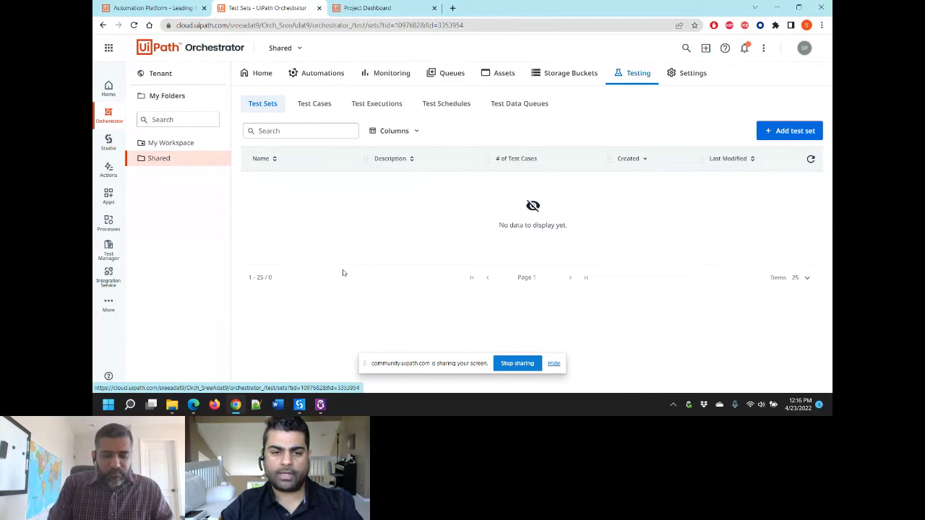
{"action": "left_click", "coordinate": [789, 131]}
{"action": "type", "text": "Columbus|C"}
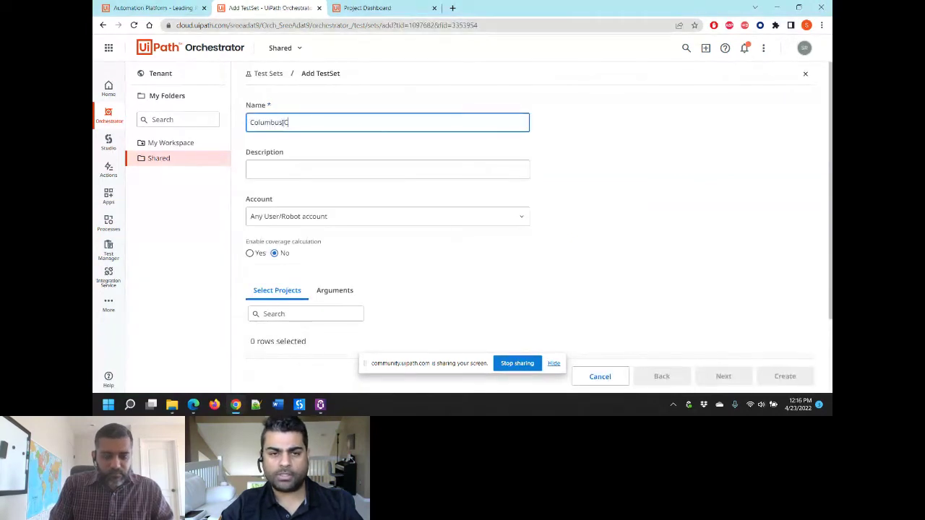
{"action": "type", "text": "hapter"}
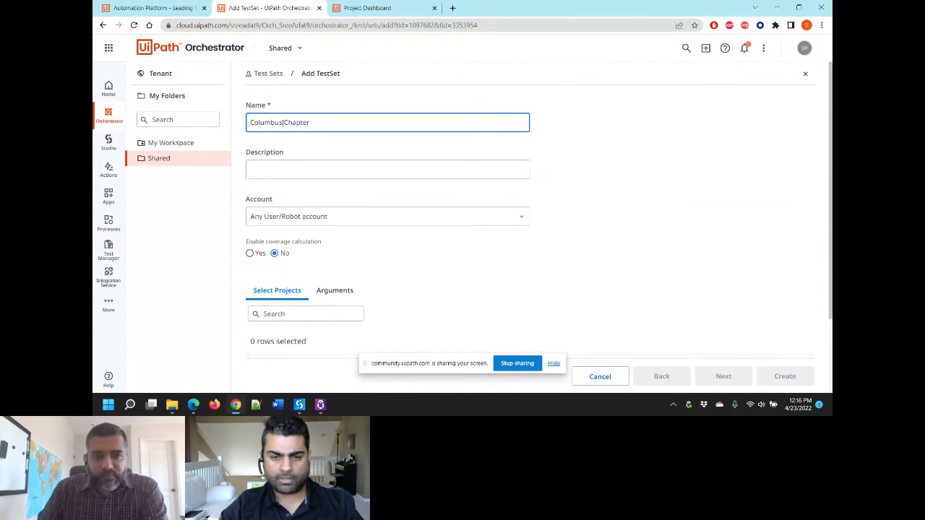
{"action": "scroll", "coordinate": [254, 300], "scroll_direction": "down", "scroll_amount": 2}
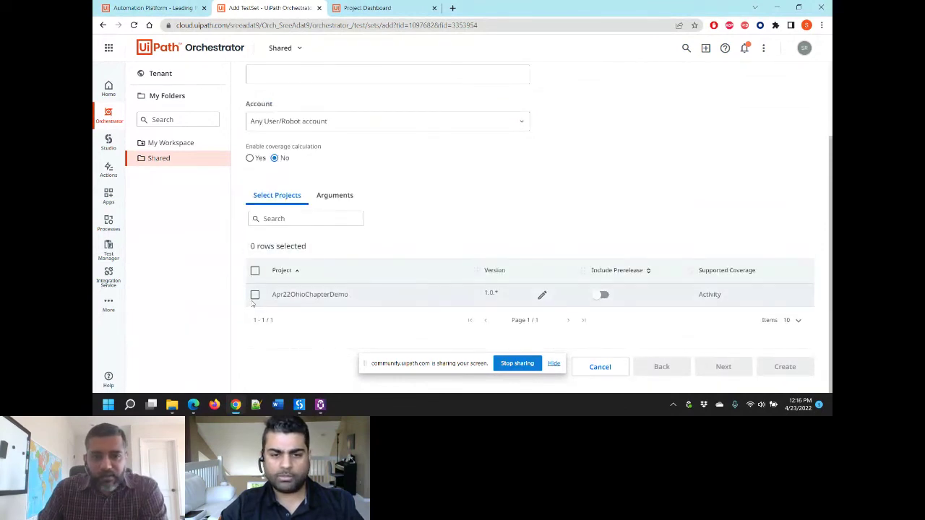
{"action": "left_click", "coordinate": [255, 294]}
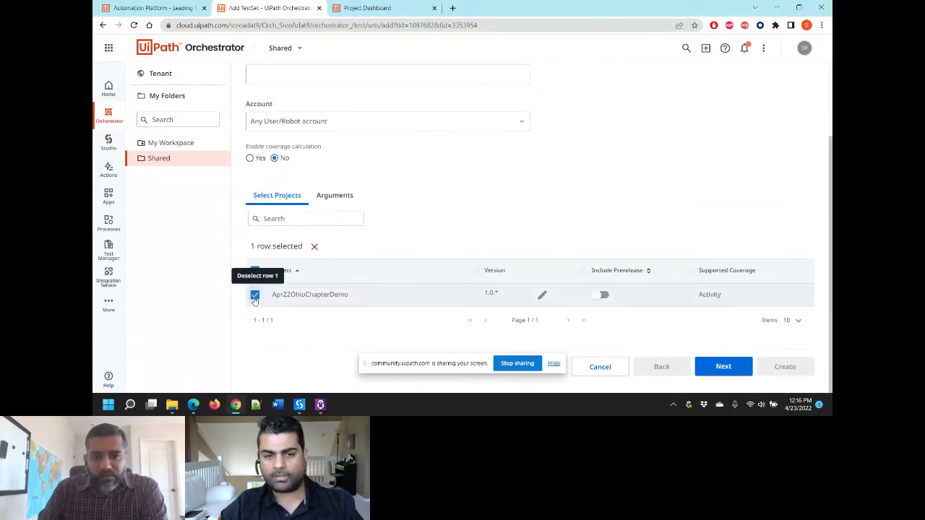
{"action": "left_click", "coordinate": [725, 367]}
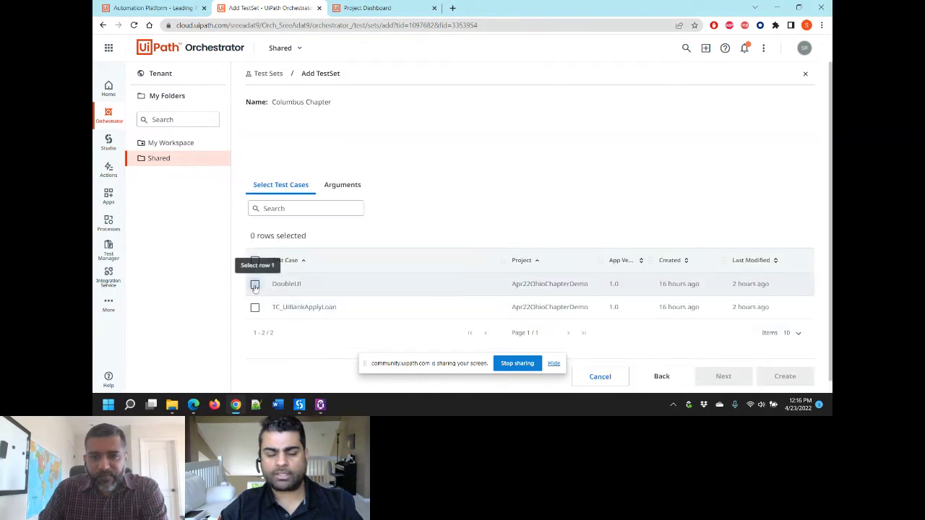
Step: Include the DoubleUI and TC_UiBankApplyLoan test cases in the Columbus Chapter test set and create it
{"action": "left_click", "coordinate": [254, 284]}
{"action": "left_click", "coordinate": [255, 307]}
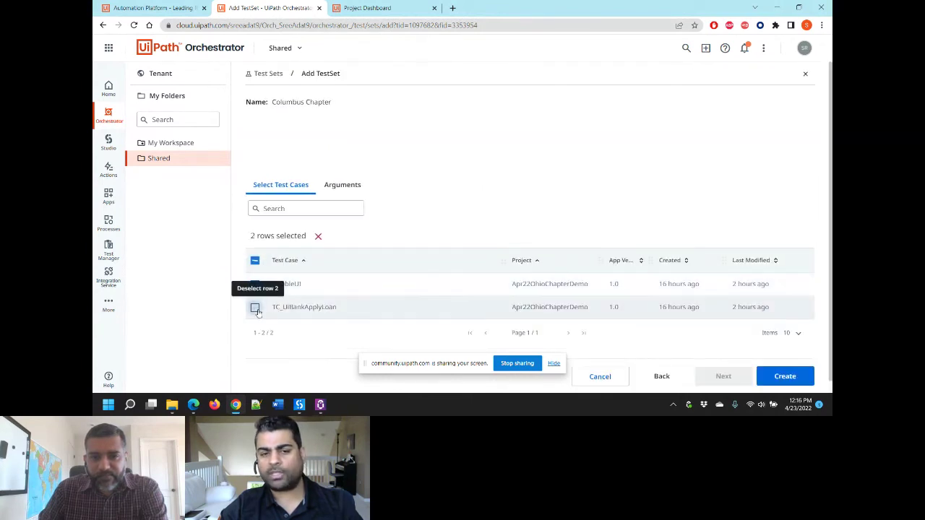
{"action": "left_click", "coordinate": [783, 379]}
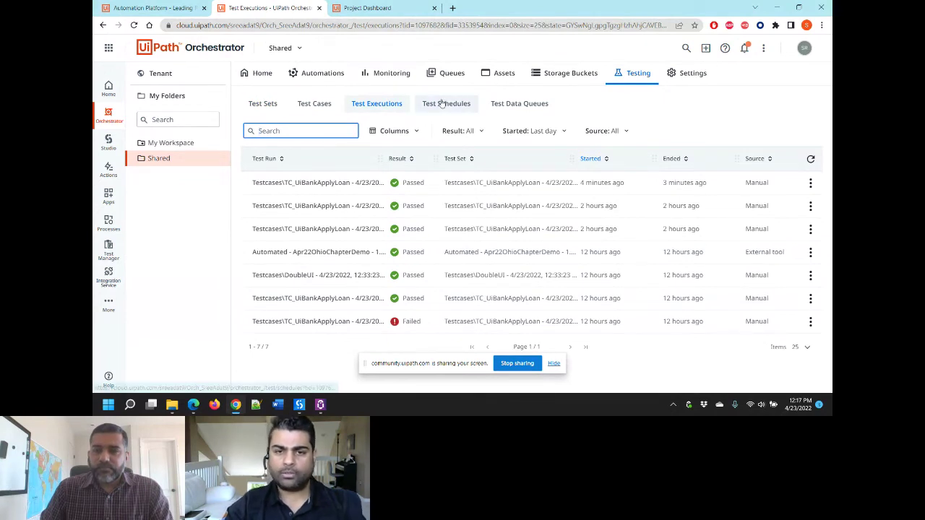
Step: Fill in a new test schedule named Columbus Chapter with the Columbus Chapter test set selected
{"action": "left_click", "coordinate": [441, 103]}
{"action": "left_click", "coordinate": [786, 130]}
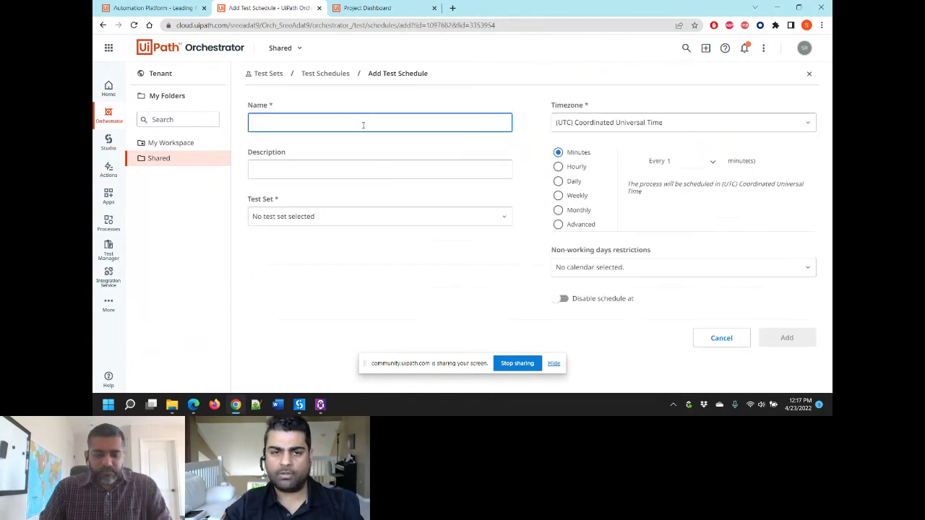
{"action": "type", "text": "Colu"}
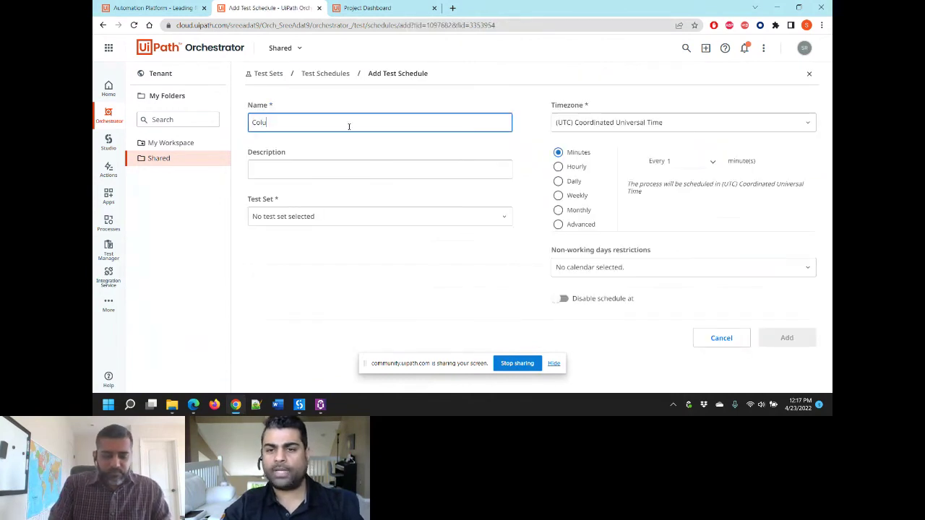
{"action": "type", "text": "mbus Chapter"}
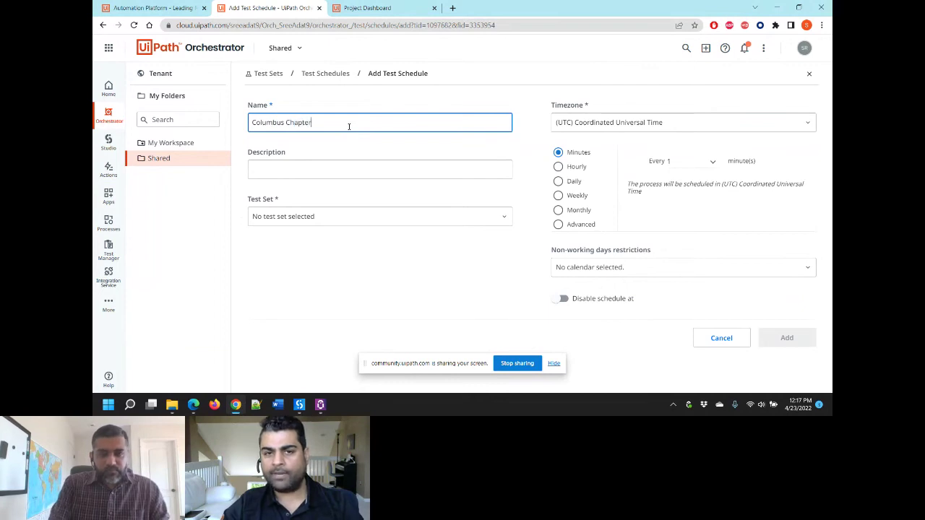
{"action": "key", "text": "Tab"}
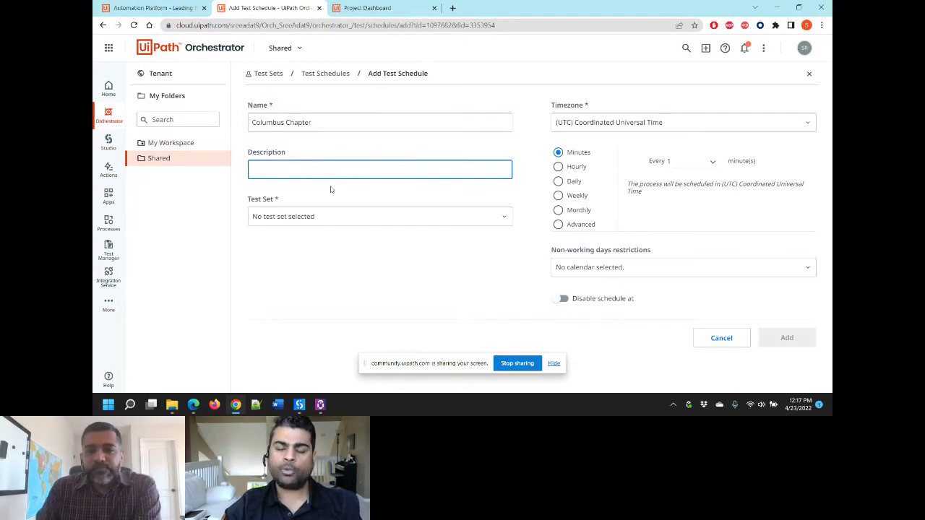
{"action": "key", "text": "Tab"}
{"action": "key", "text": "Down"}
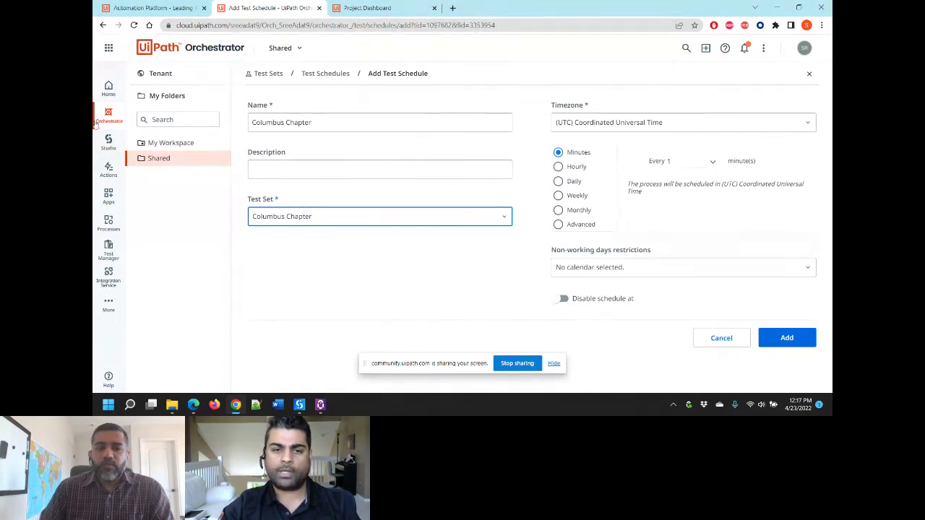
Step: Switch to the Apr22OhioChapterDemo project in UiPath Studio and check its Test Manager settings, leaving them unsaved
{"action": "mouse_move", "coordinate": [300, 406]}
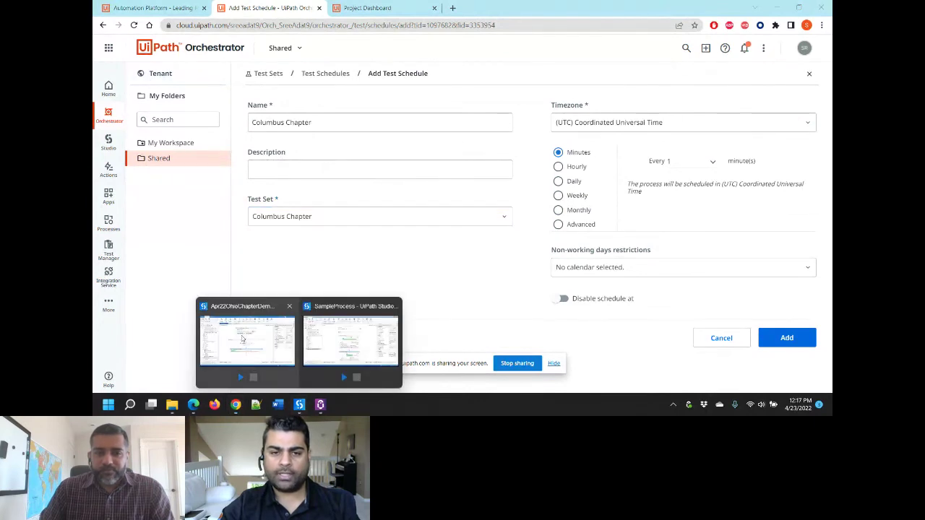
{"action": "left_click", "coordinate": [237, 337]}
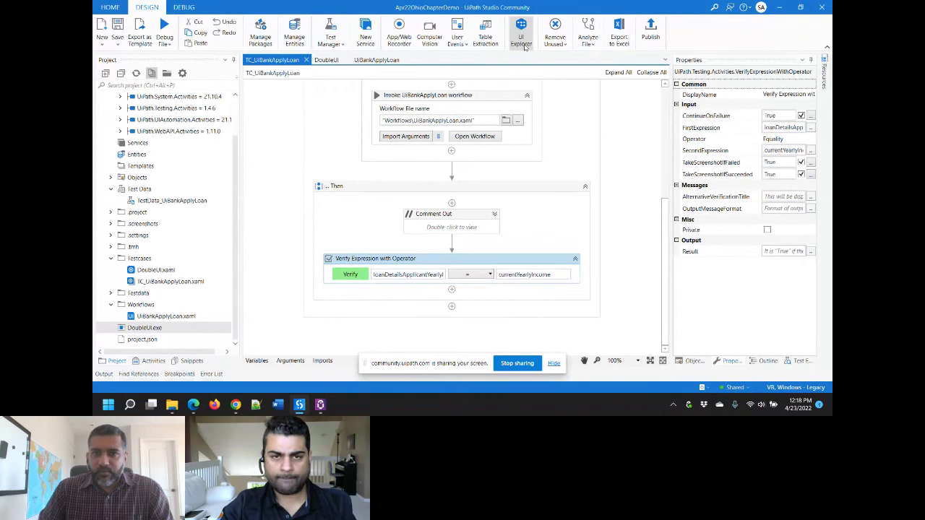
{"action": "left_click", "coordinate": [341, 45]}
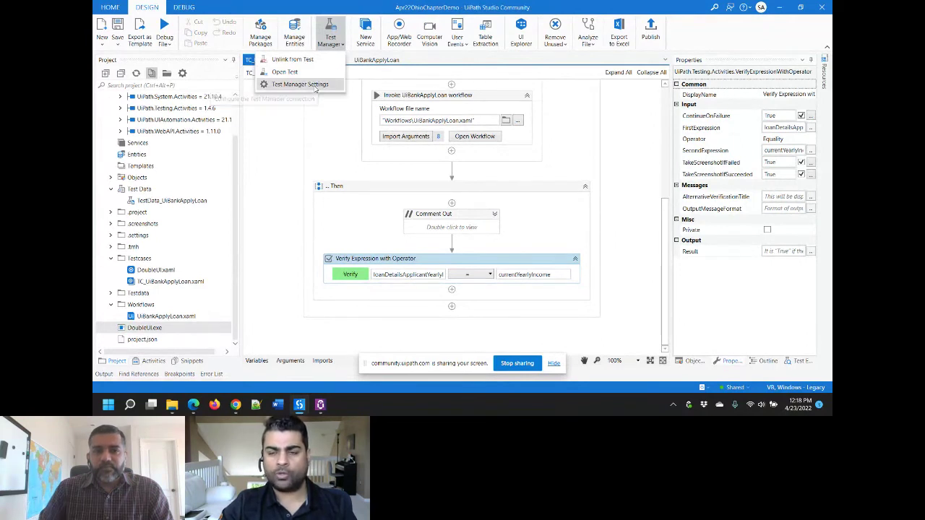
{"action": "left_click", "coordinate": [315, 85]}
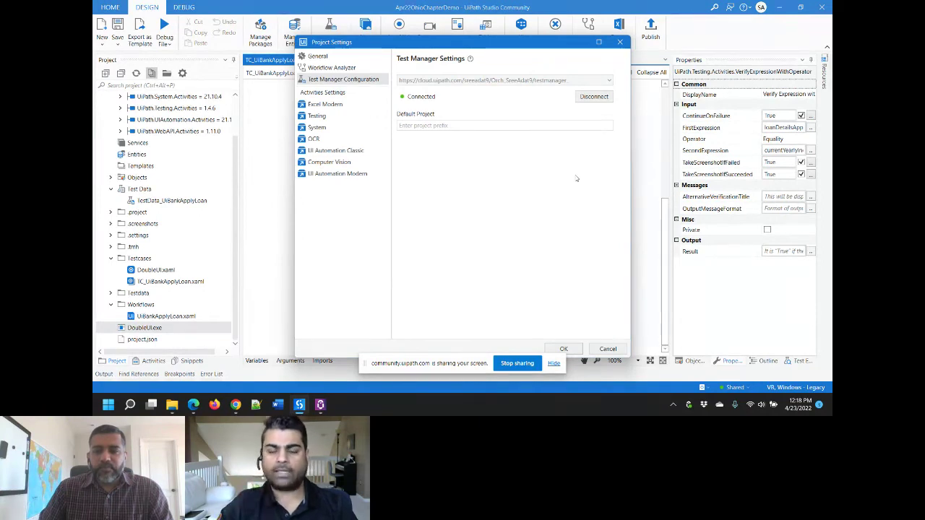
{"action": "left_click", "coordinate": [607, 349]}
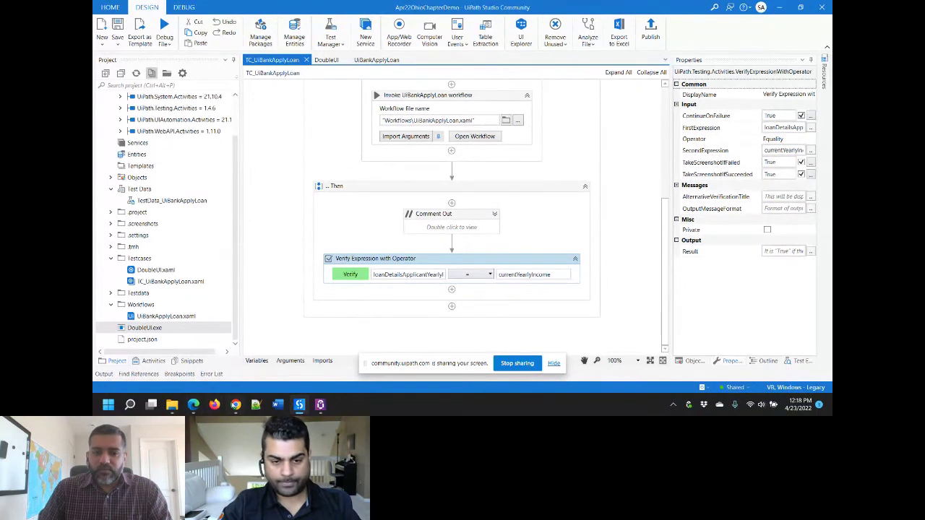
Step: Return to Orchestrator in Chrome and discard the unsaved Columbus Chapter test schedule
{"action": "key", "text": "alt+Tab"}
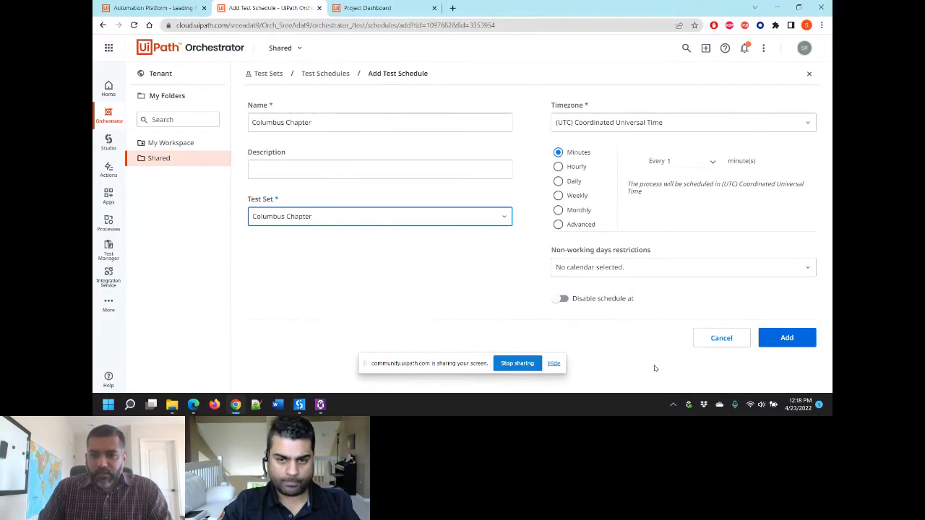
{"action": "left_click", "coordinate": [722, 338]}
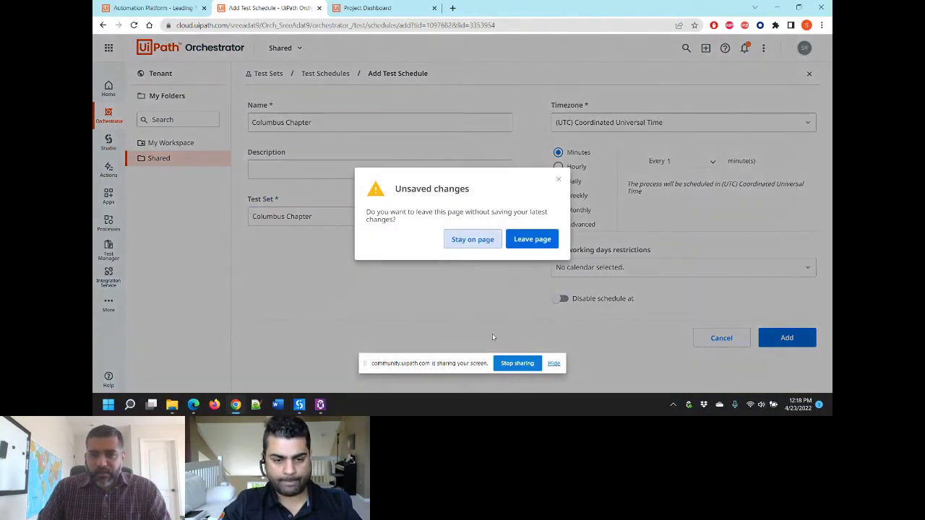
{"action": "left_click", "coordinate": [533, 240]}
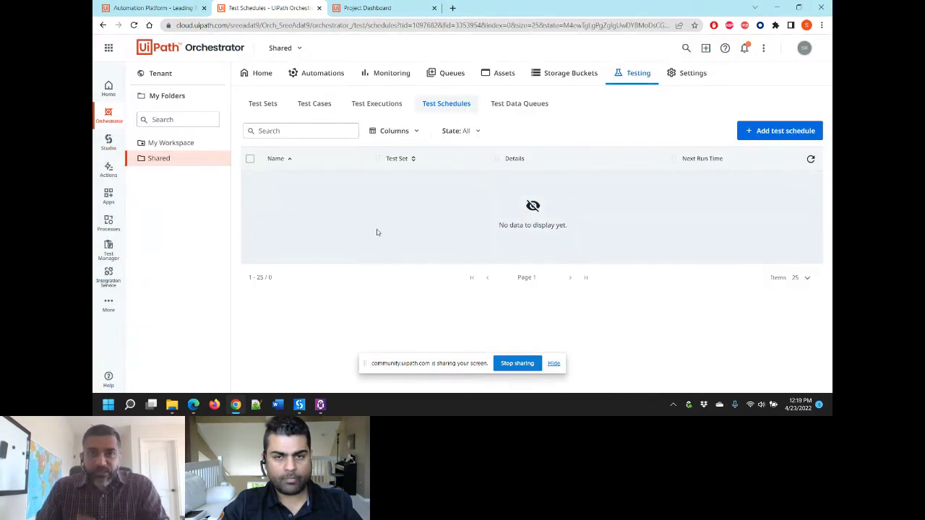
Step: Switch to the Apr22OhioChapterDemo project in UiPath Studio and start linking TC_UiBankApplyLoan.xaml to Test Manager
{"action": "left_click", "coordinate": [379, 11]}
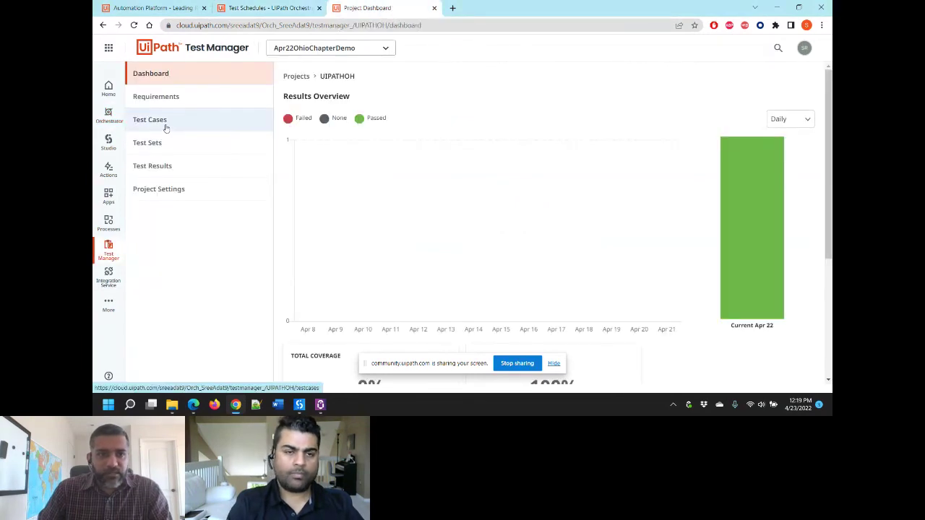
{"action": "mouse_move", "coordinate": [300, 407]}
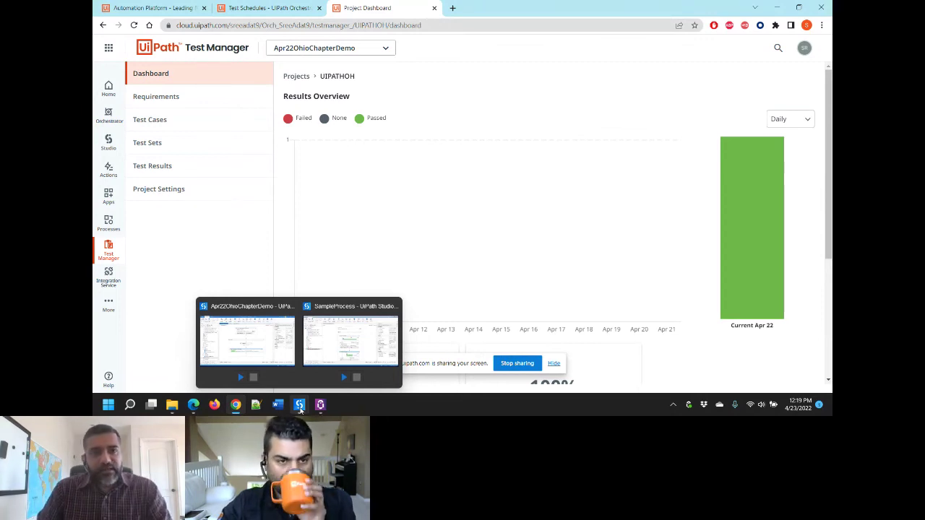
{"action": "left_click", "coordinate": [245, 336]}
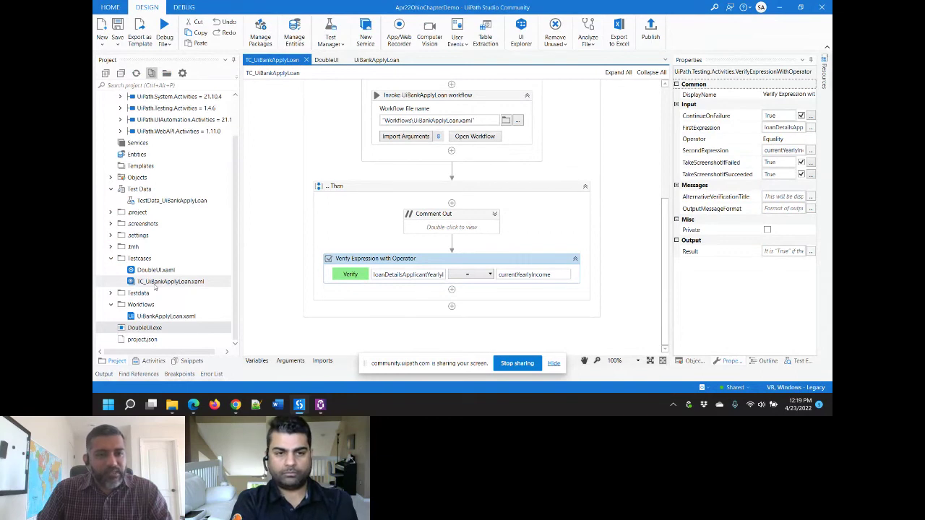
{"action": "right_click", "coordinate": [171, 282]}
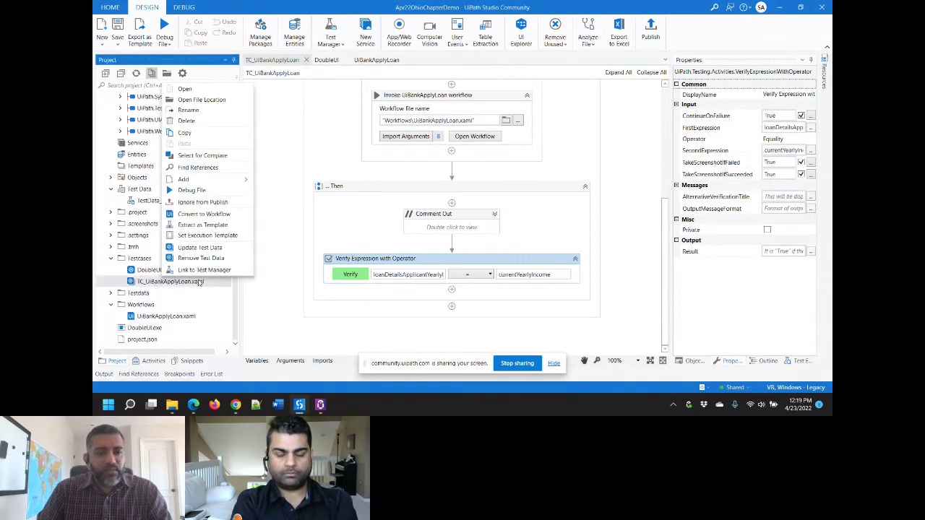
{"action": "left_click", "coordinate": [202, 270]}
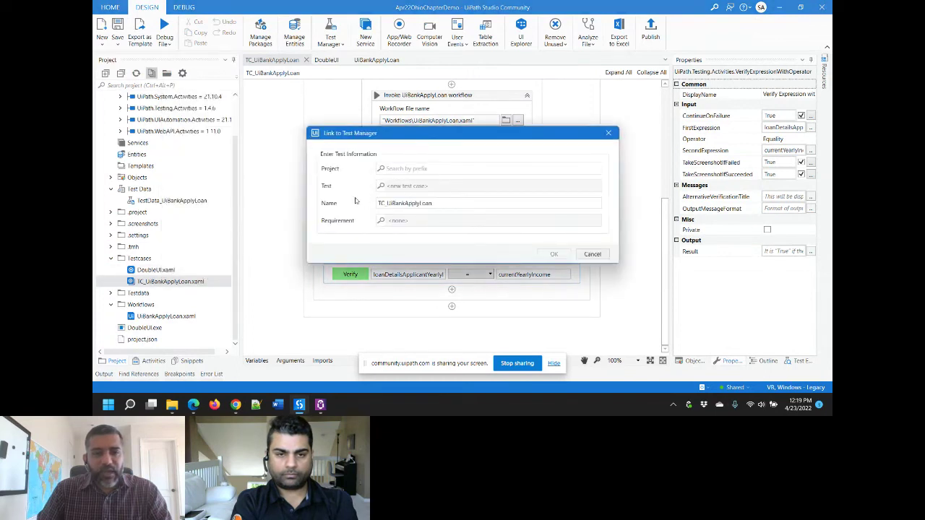
Step: Choose the Apr22OhioChapterDemo (UIPATHOH) project for the TC_UiBankApplyLoan link and cancel the linking
{"action": "left_click", "coordinate": [235, 405]}
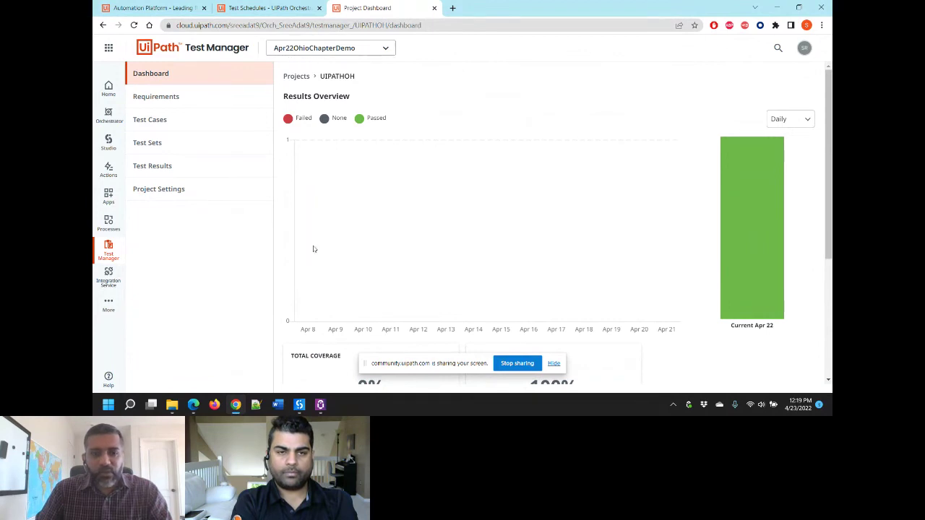
{"action": "mouse_move", "coordinate": [299, 404]}
{"action": "left_click", "coordinate": [269, 345]}
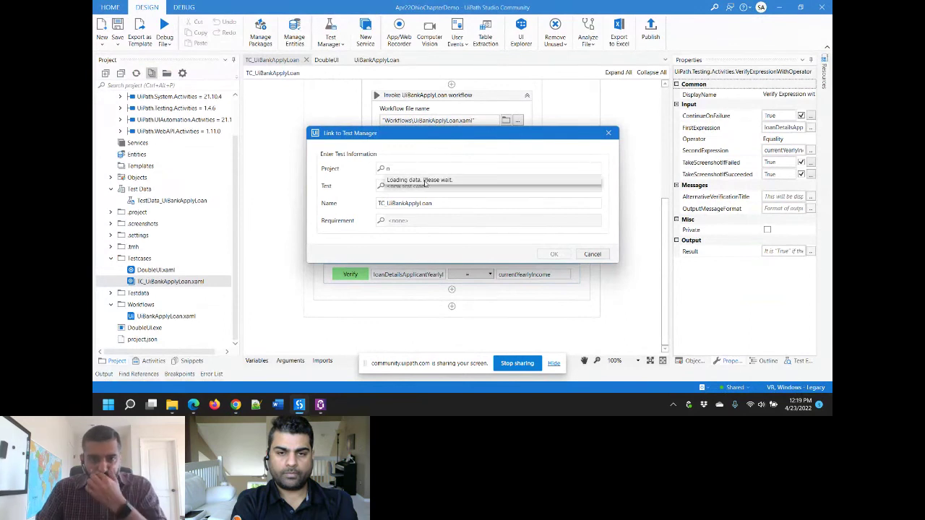
{"action": "key", "text": "BackSpace"}
{"action": "type", "text": "a"}
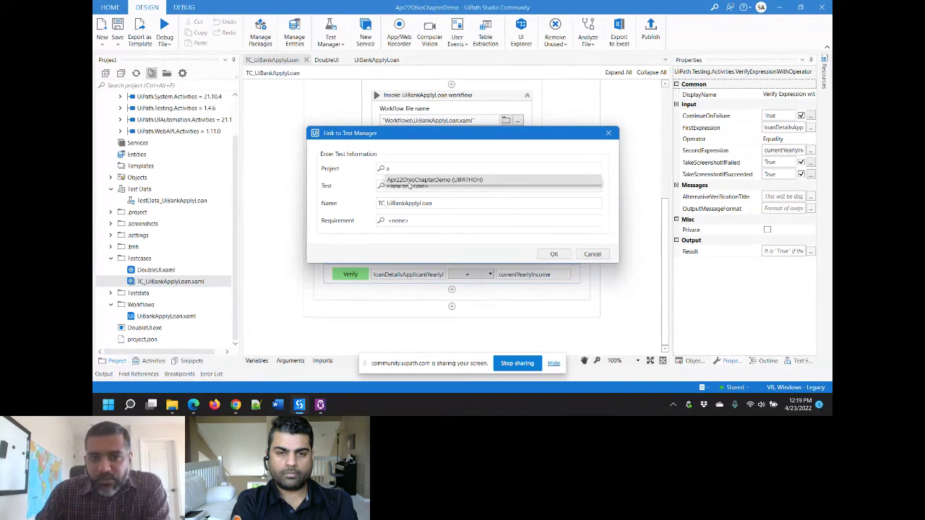
{"action": "key", "text": "Return"}
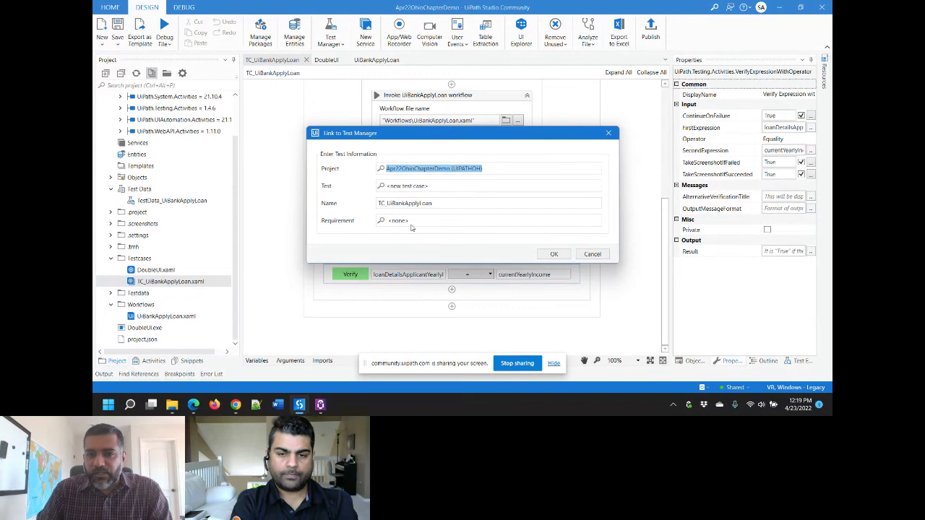
{"action": "left_click", "coordinate": [592, 254]}
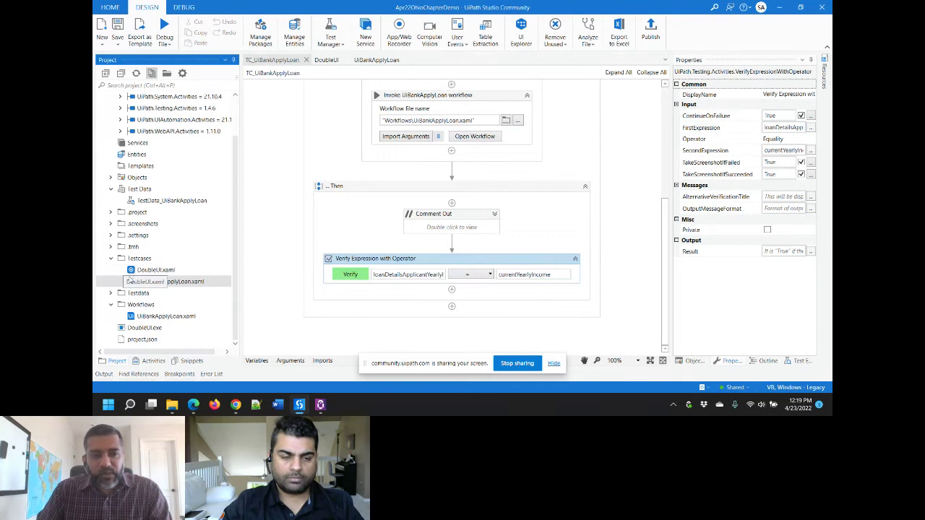
Step: Return to Test Manager in Chrome and view the project's test cases and test sets
{"action": "double_click", "coordinate": [130, 282]}
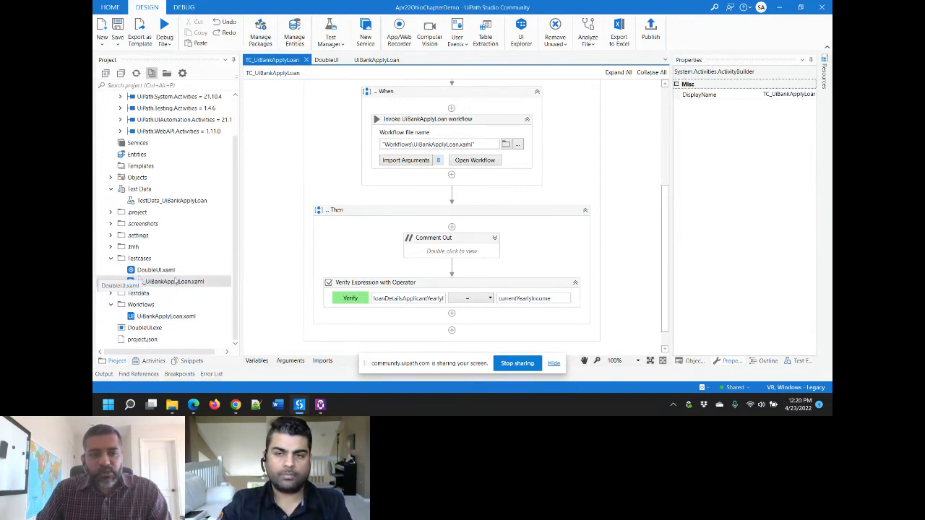
{"action": "left_click", "coordinate": [235, 405]}
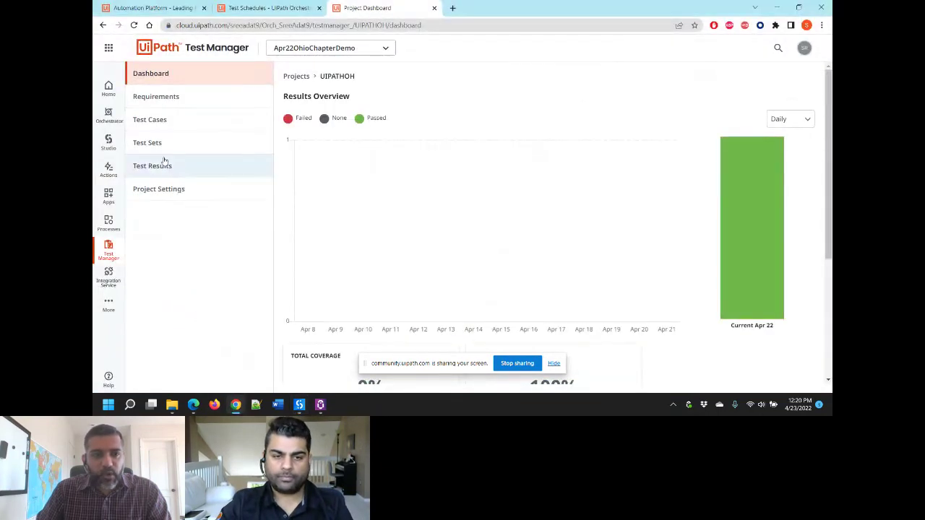
{"action": "left_click", "coordinate": [157, 120]}
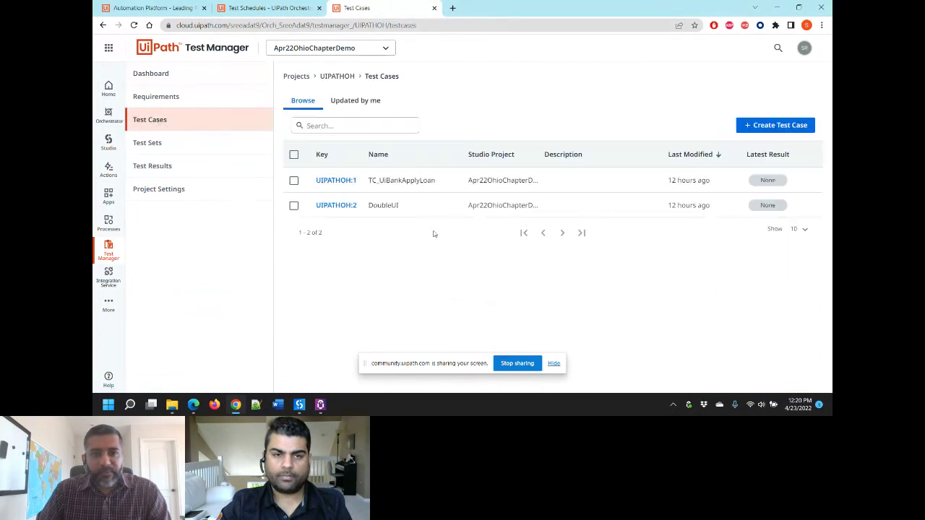
{"action": "left_click", "coordinate": [156, 147]}
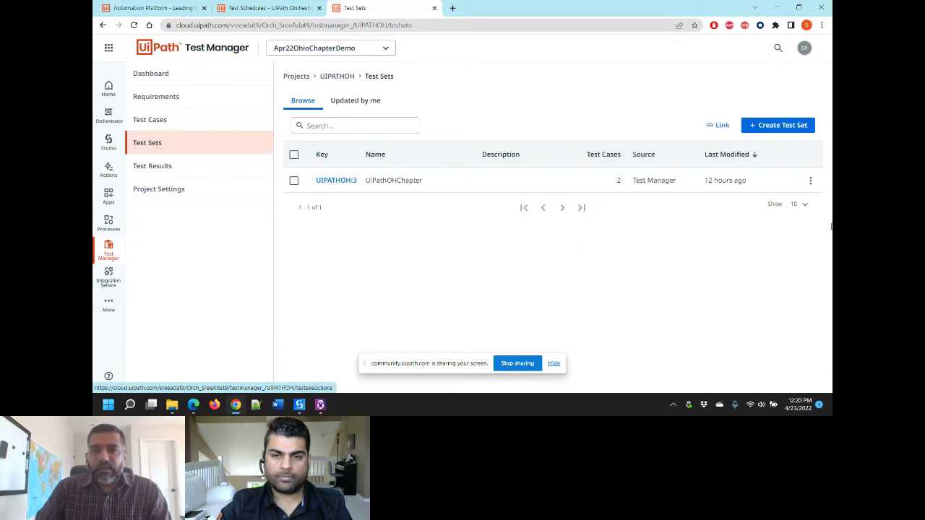
Step: Select the UiPathOHChapter test set and start its automated execution
{"action": "left_click", "coordinate": [294, 181]}
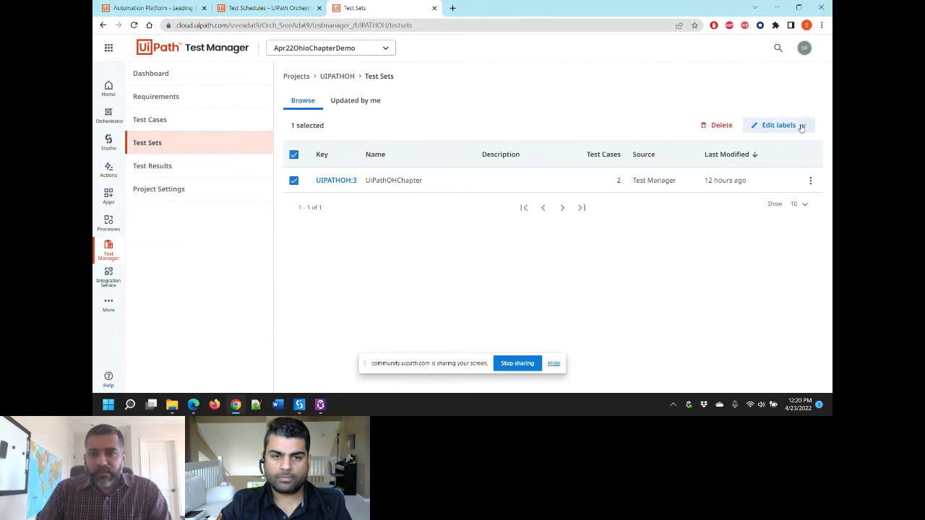
{"action": "left_click", "coordinate": [802, 125]}
{"action": "left_click", "coordinate": [803, 203]}
{"action": "left_click", "coordinate": [810, 181]}
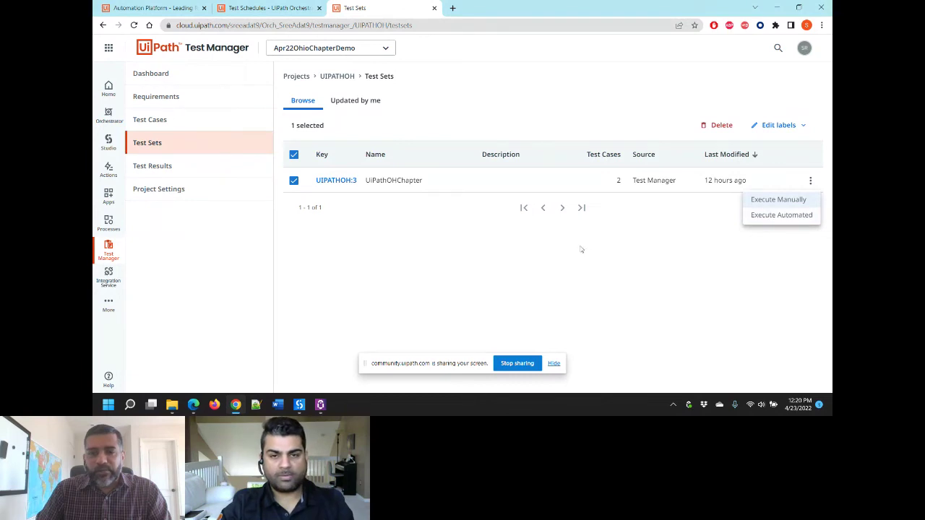
{"action": "left_click", "coordinate": [543, 265]}
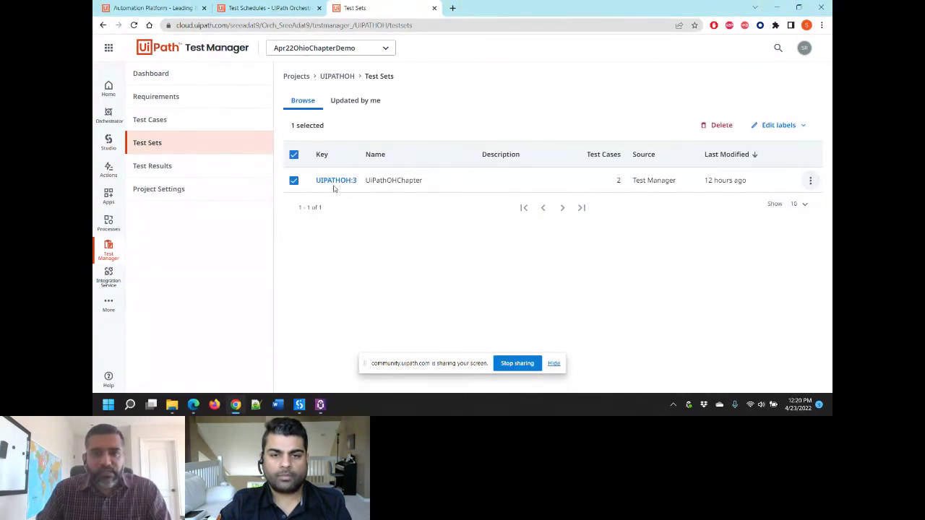
{"action": "left_click", "coordinate": [811, 183]}
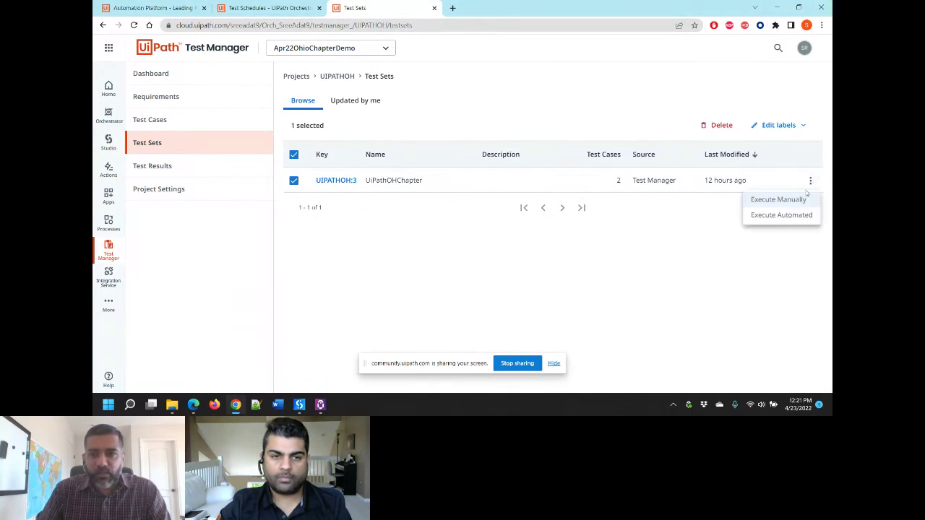
{"action": "left_click", "coordinate": [780, 216]}
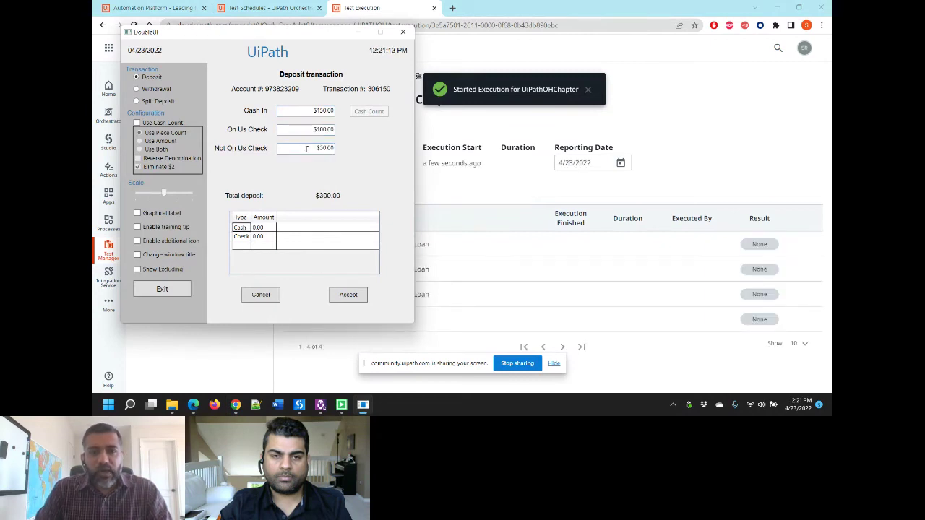
{"action": "left_click", "coordinate": [348, 295]}
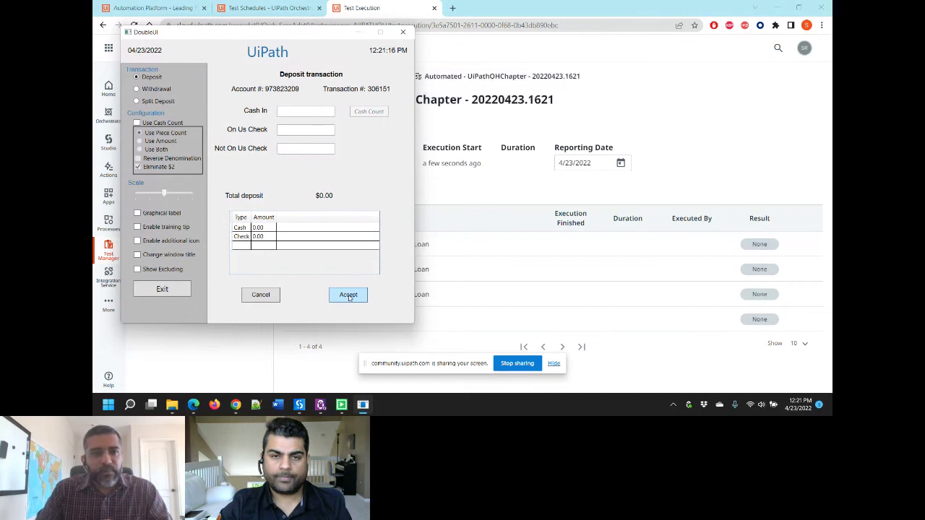
{"action": "type", "text": "50"}
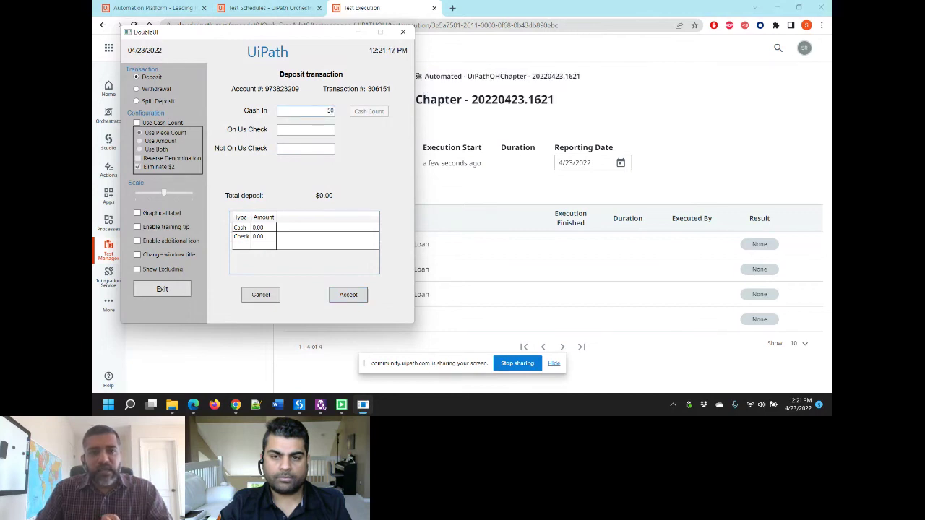
{"action": "key", "text": "Tab"}
{"action": "type", "text": "25"}
{"action": "left_click", "coordinate": [307, 148]}
{"action": "type", "text": "15"}
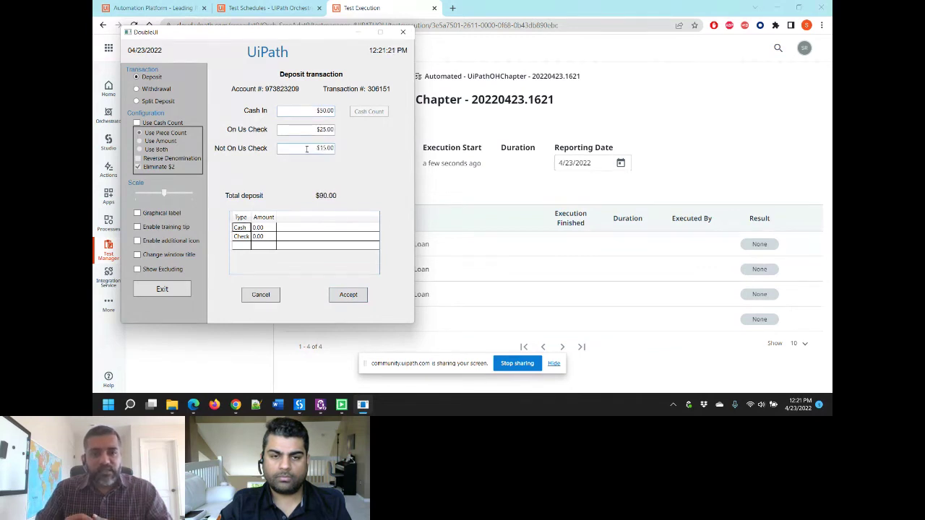
{"action": "left_click", "coordinate": [162, 289]}
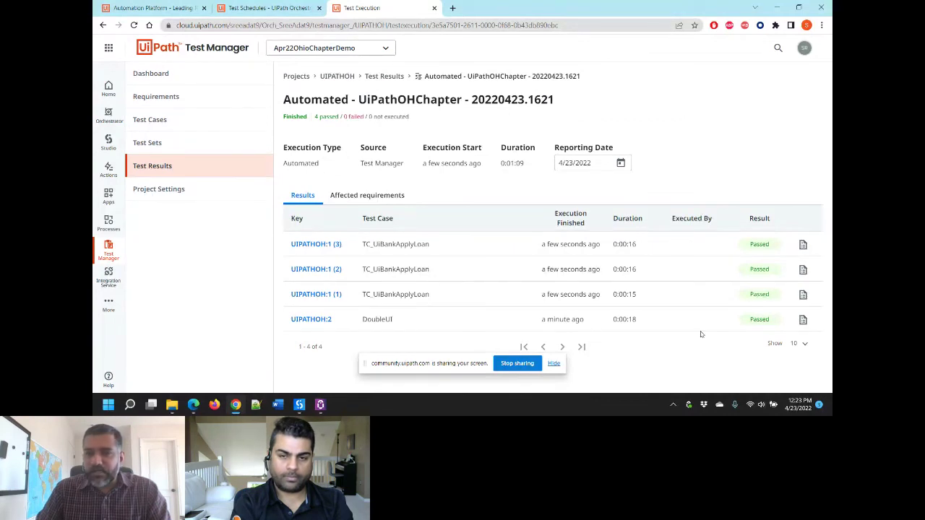
Step: Examine the project dashboard's results overview, total coverage, automation rate and latest test results
{"action": "left_click", "coordinate": [151, 74]}
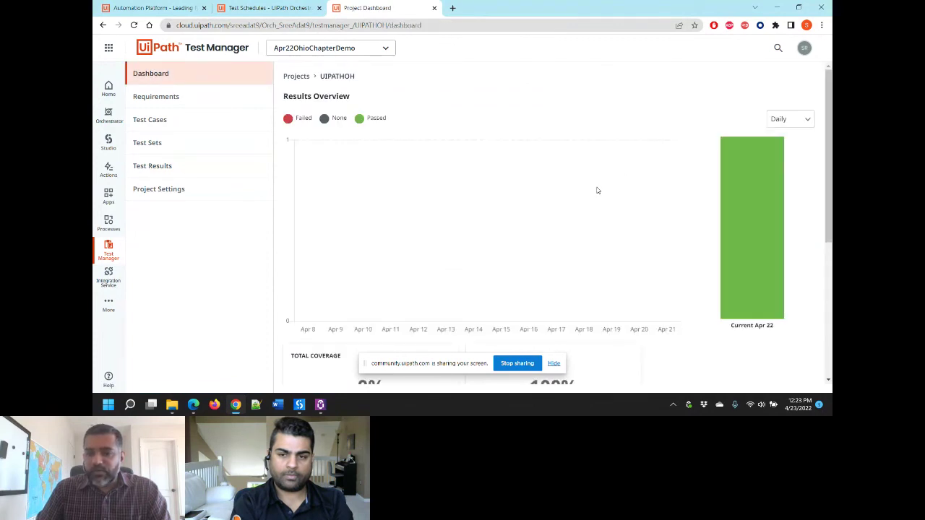
{"action": "scroll", "coordinate": [629, 215], "scroll_direction": "down", "scroll_amount": 1}
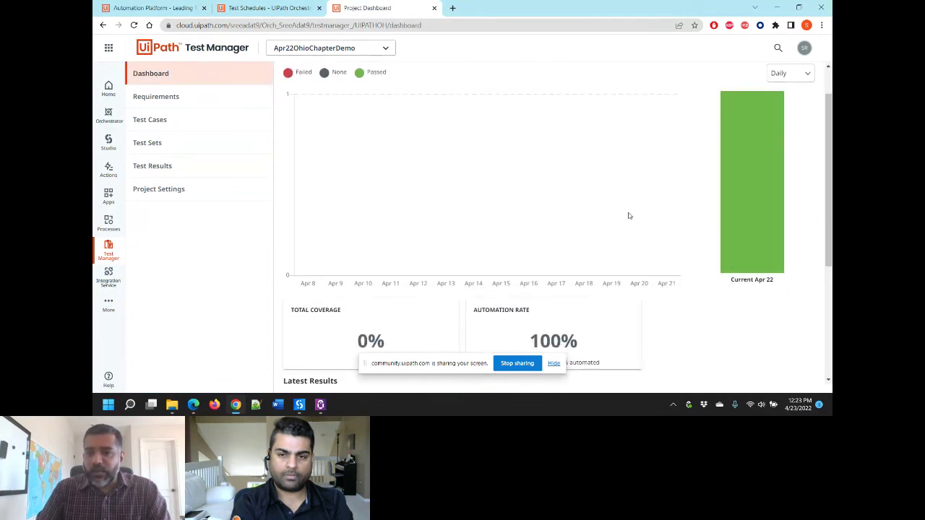
{"action": "scroll", "coordinate": [749, 124], "scroll_direction": "down", "scroll_amount": 3}
{"action": "scroll", "coordinate": [747, 128], "scroll_direction": "up", "scroll_amount": 2}
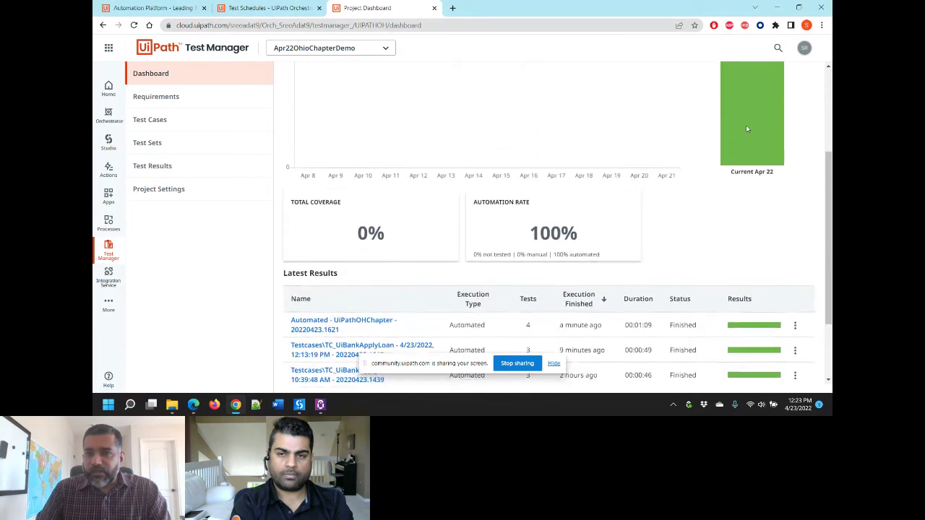
{"action": "scroll", "coordinate": [723, 131], "scroll_direction": "up", "scroll_amount": 1}
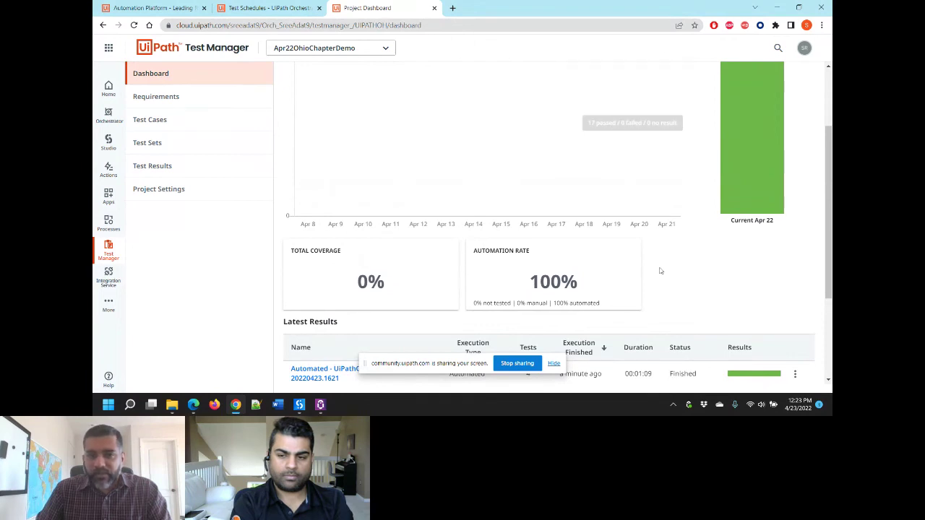
{"action": "scroll", "coordinate": [660, 271], "scroll_direction": "down", "scroll_amount": 2}
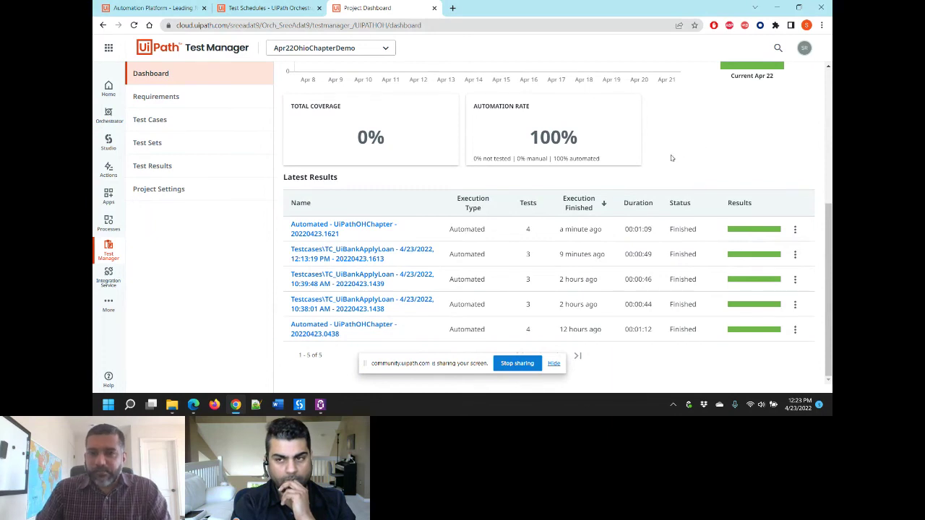
{"action": "scroll", "coordinate": [671, 158], "scroll_direction": "up", "scroll_amount": 5}
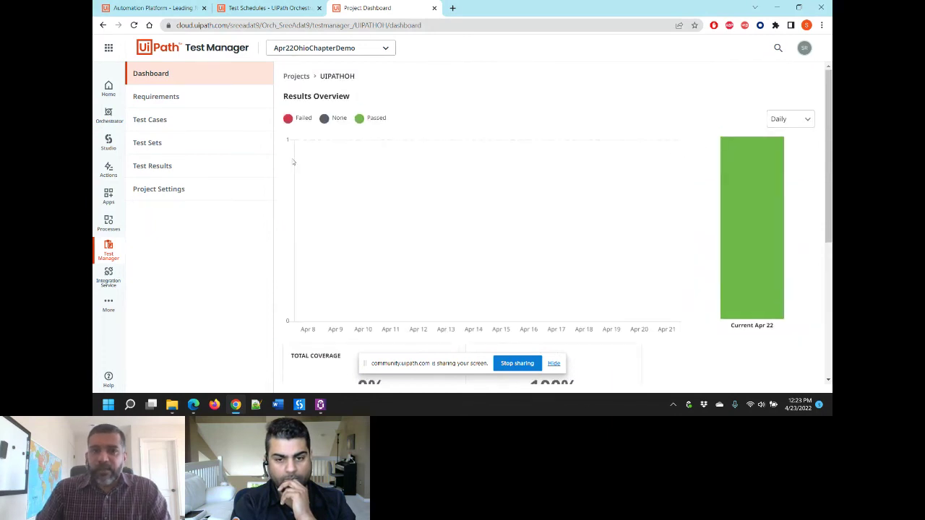
Step: Check the project's requirements list and compare it with the latest results on the dashboard
{"action": "left_click", "coordinate": [164, 105]}
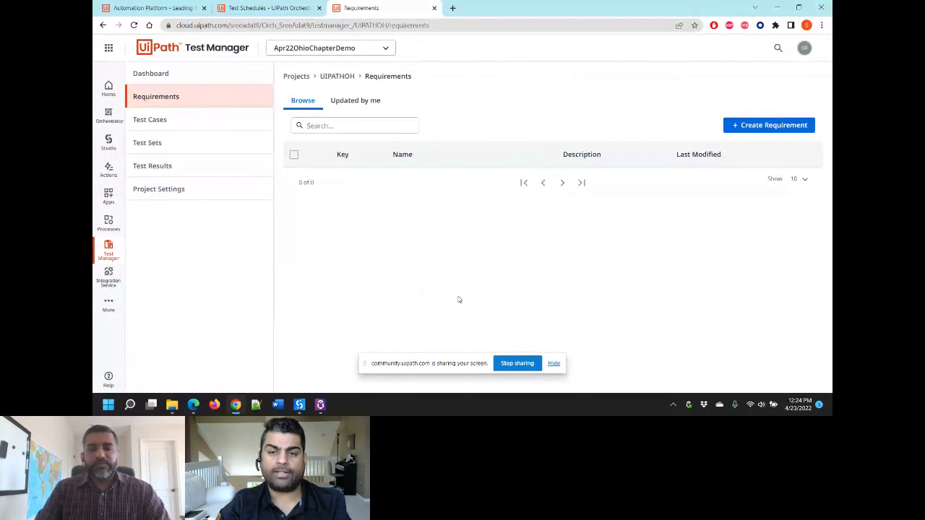
{"action": "left_click", "coordinate": [148, 79]}
{"action": "scroll", "coordinate": [597, 243], "scroll_direction": "down", "scroll_amount": 4}
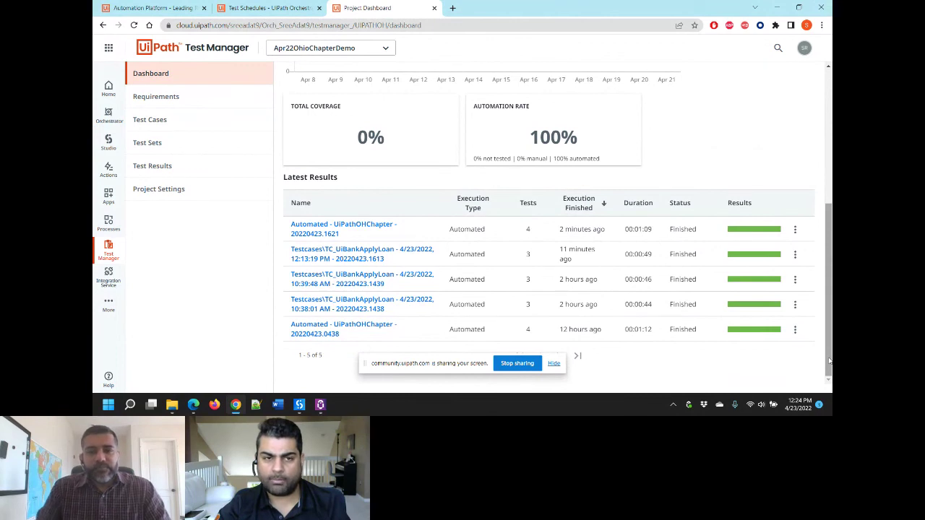
{"action": "left_click", "coordinate": [155, 96]}
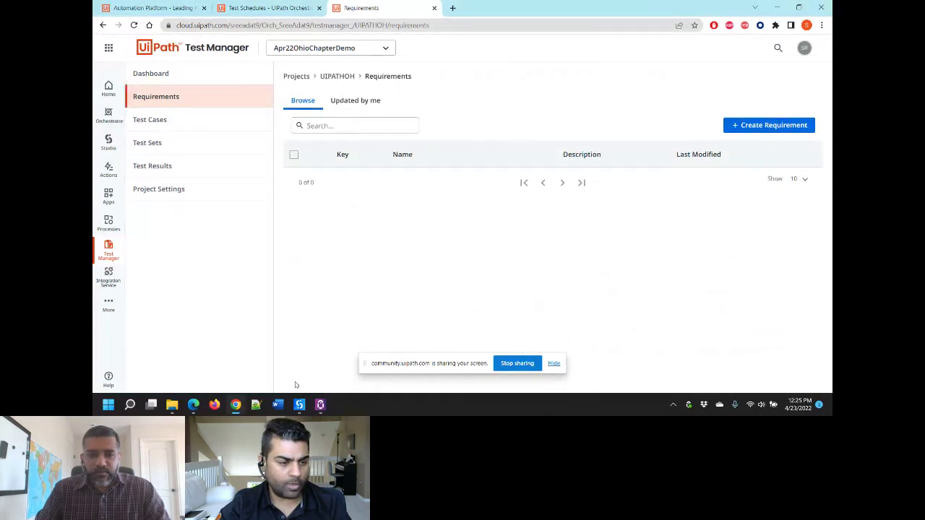
Step: Switch to the Apr22OhioChapterDemo project in UiPath Studio and display the available activities
{"action": "left_click", "coordinate": [299, 408]}
{"action": "left_click", "coordinate": [255, 359]}
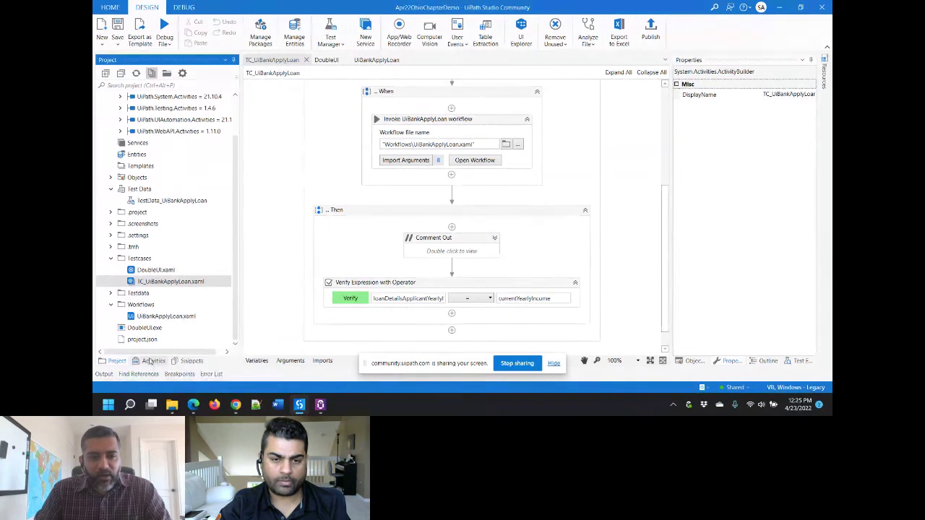
{"action": "left_click", "coordinate": [150, 362]}
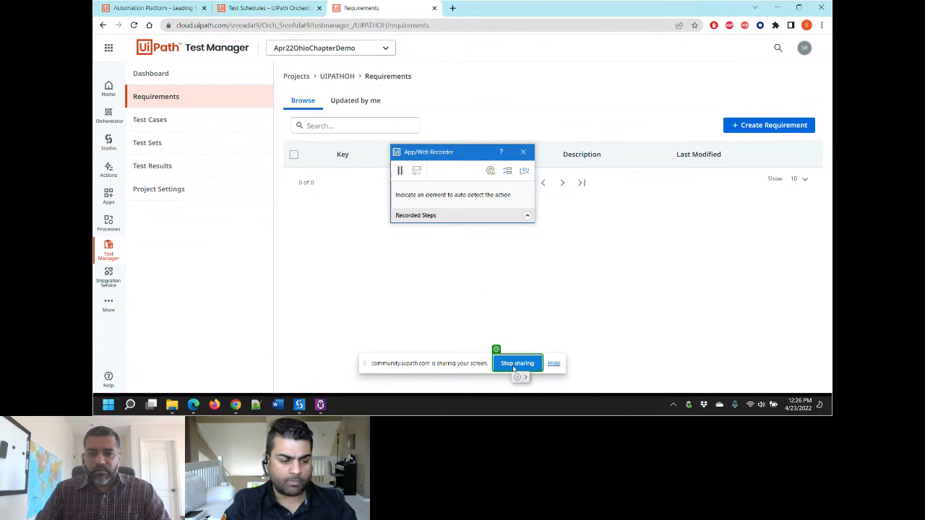
Step: Stop the App/Web Recorder's element capture and end the screen sharing
{"action": "key", "text": "Escape"}
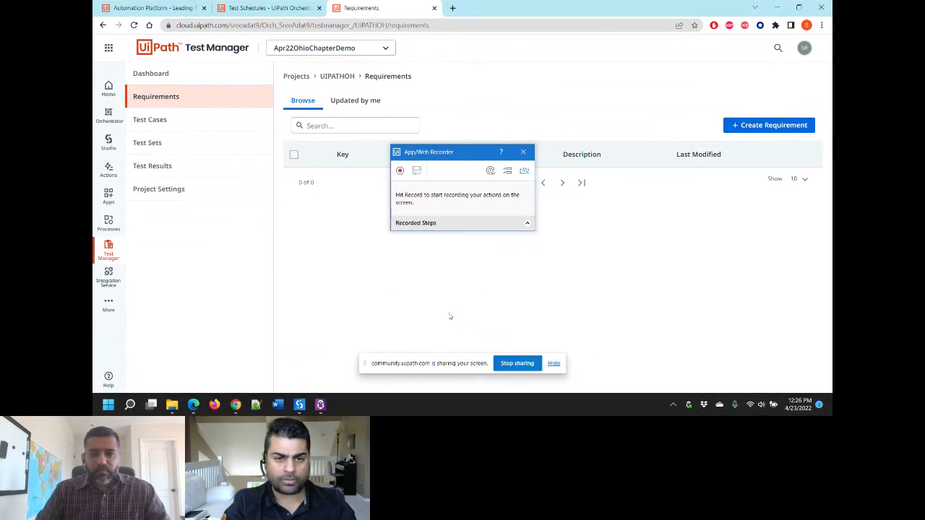
{"action": "left_click", "coordinate": [515, 366]}
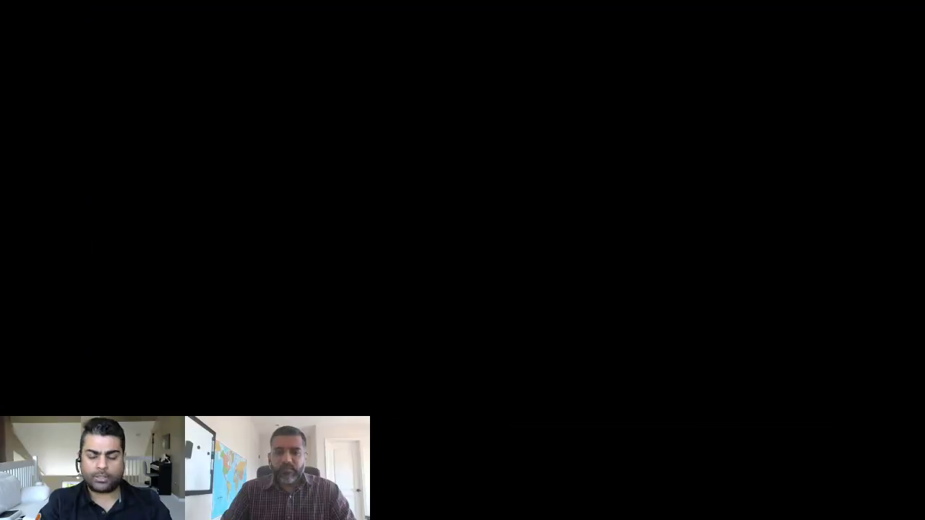